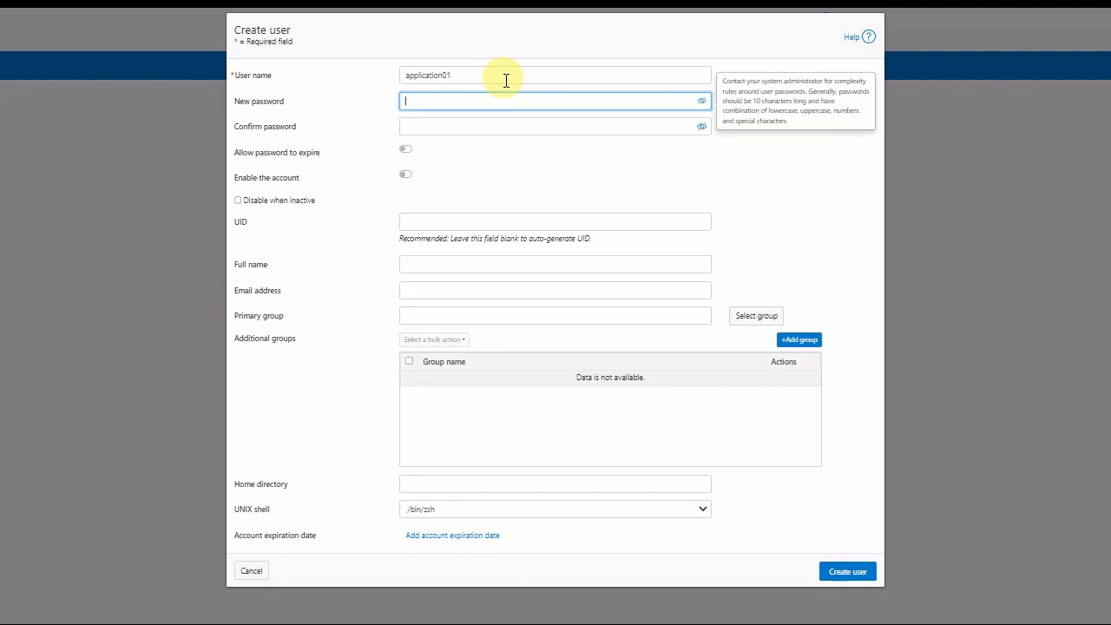
- Enter and confirm the application01 password, enable the account, and create the user
type("••")
key("Tab")
key("ctrl+v")
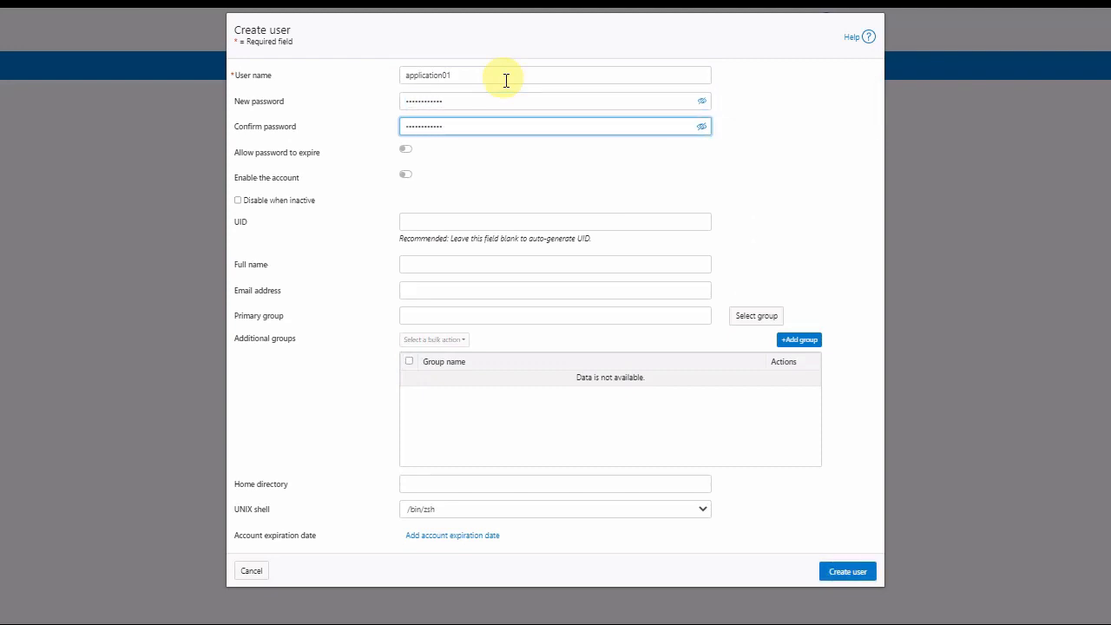
left_click(406, 175)
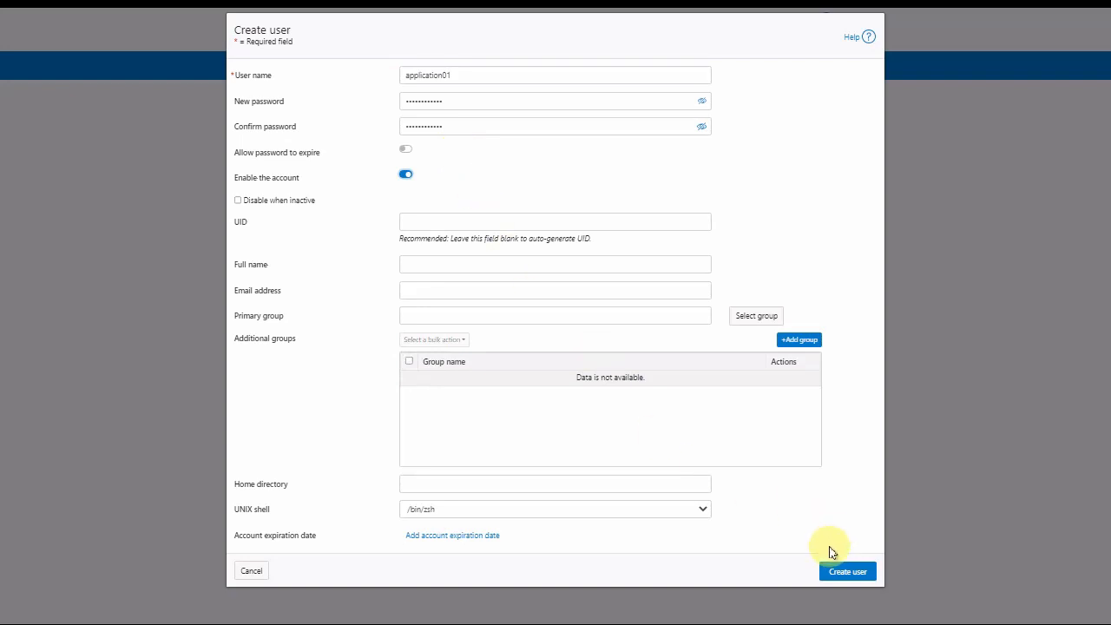
left_click(837, 577)
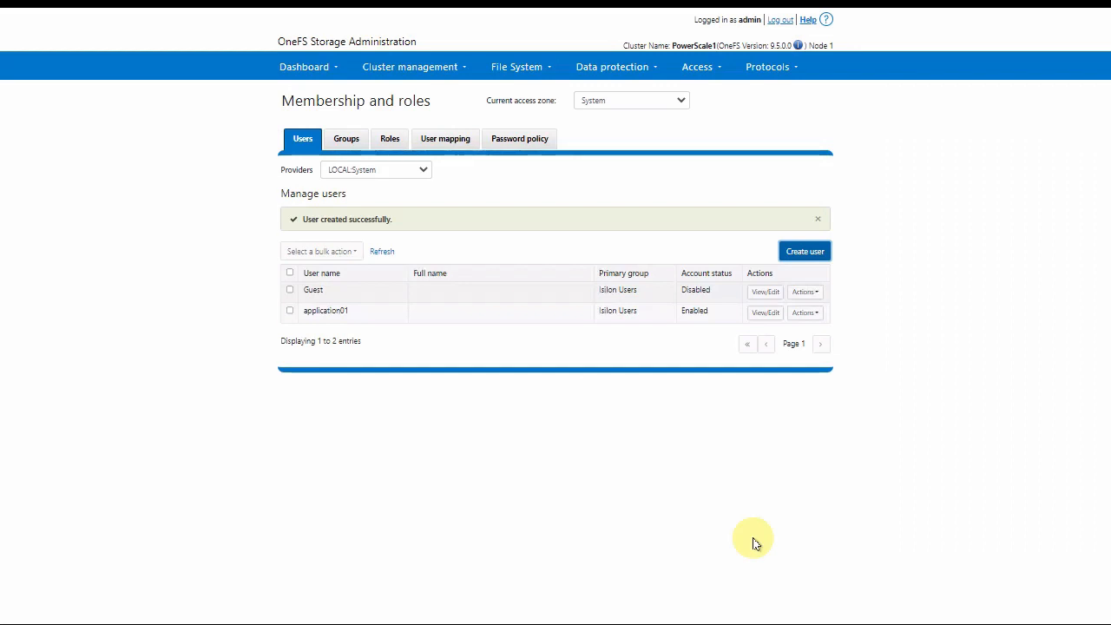
- In Object storage (S3) Key management, select LOCAL:System user application01 as the key owner
left_click(762, 68)
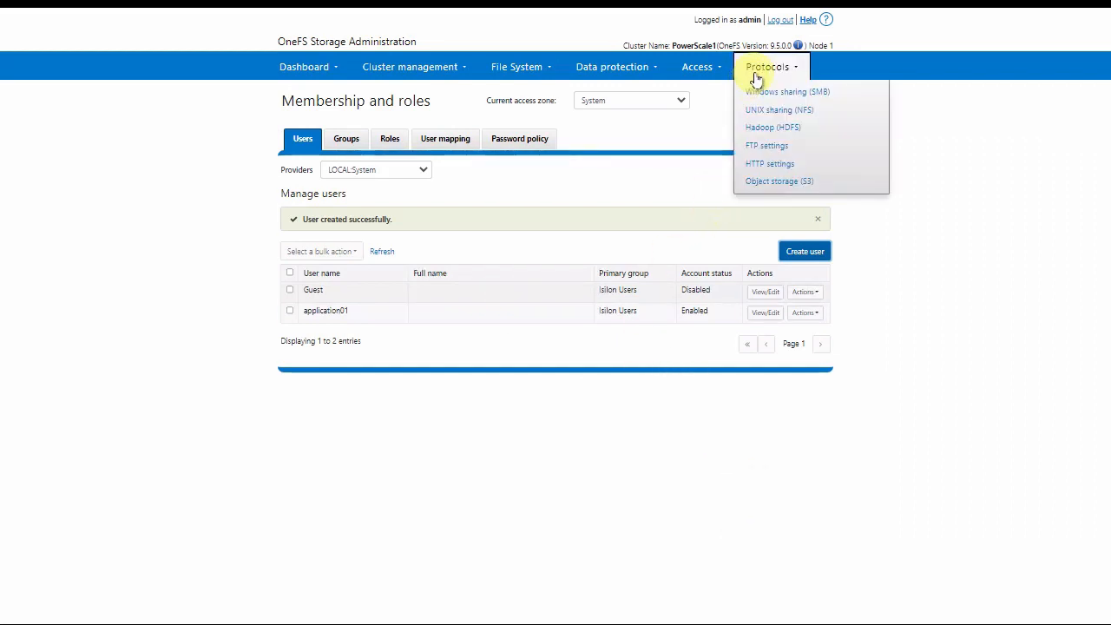
left_click(783, 181)
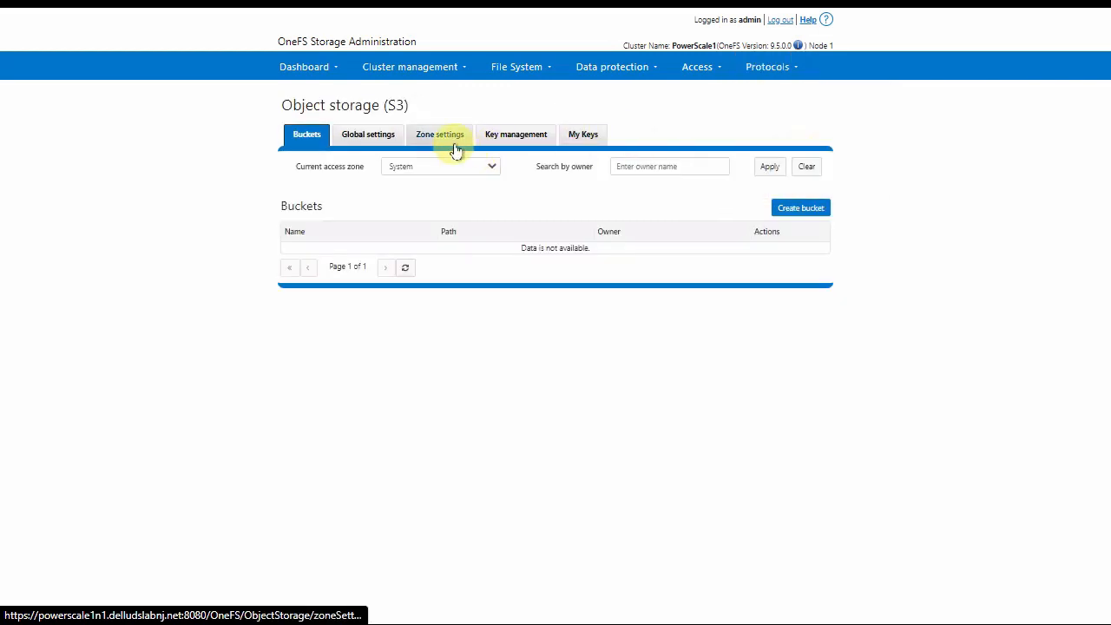
left_click(512, 134)
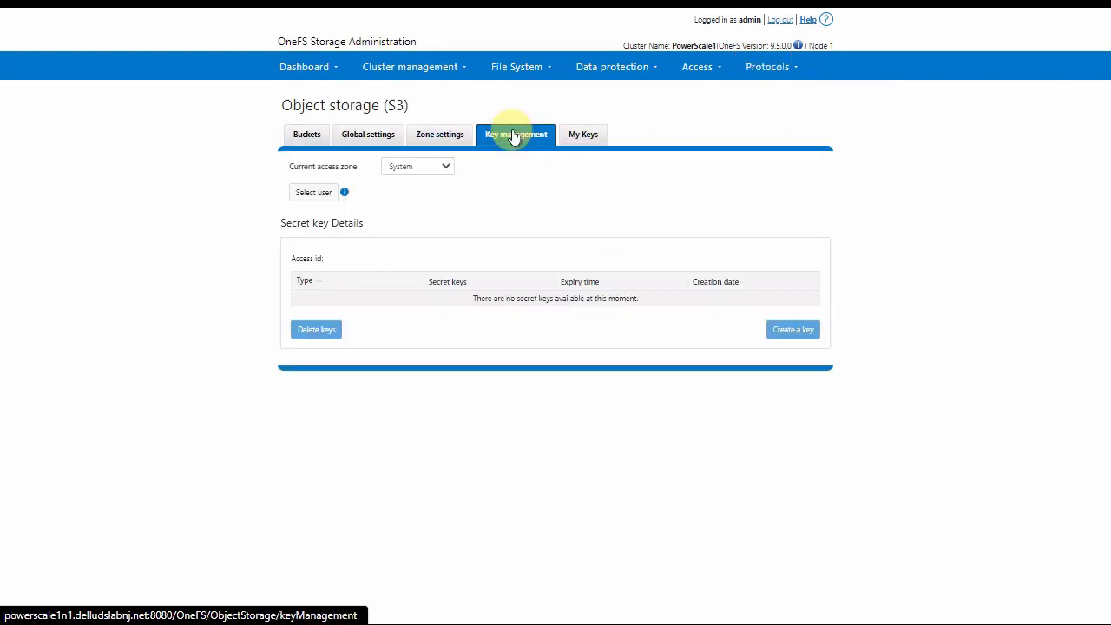
left_click(313, 194)
left_click(530, 260)
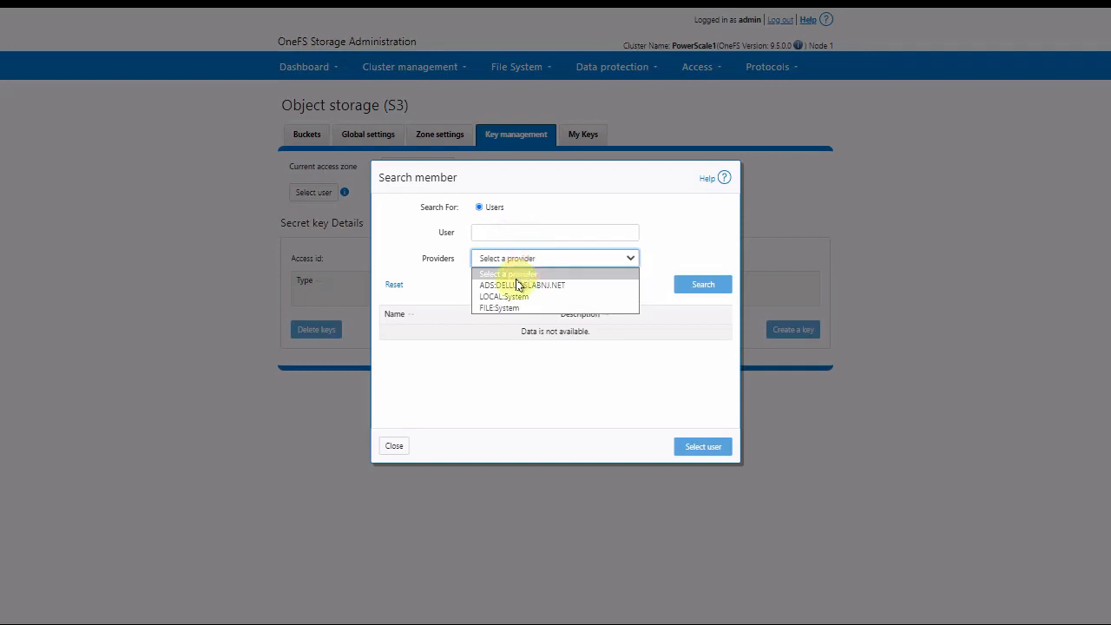
left_click(508, 299)
left_click(704, 286)
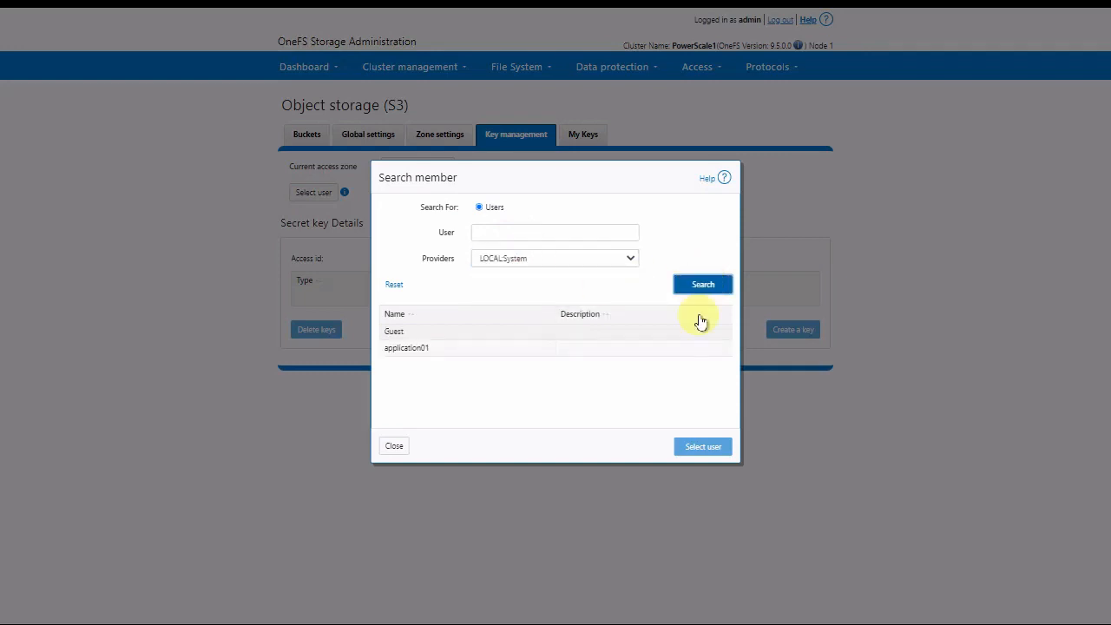
left_click(426, 348)
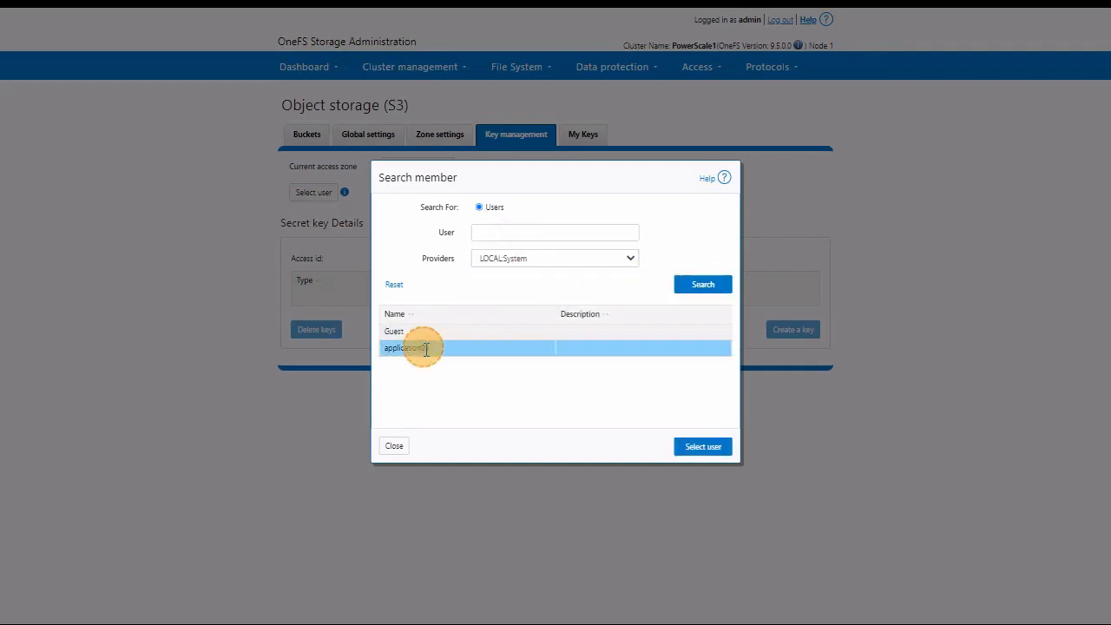
left_click(703, 446)
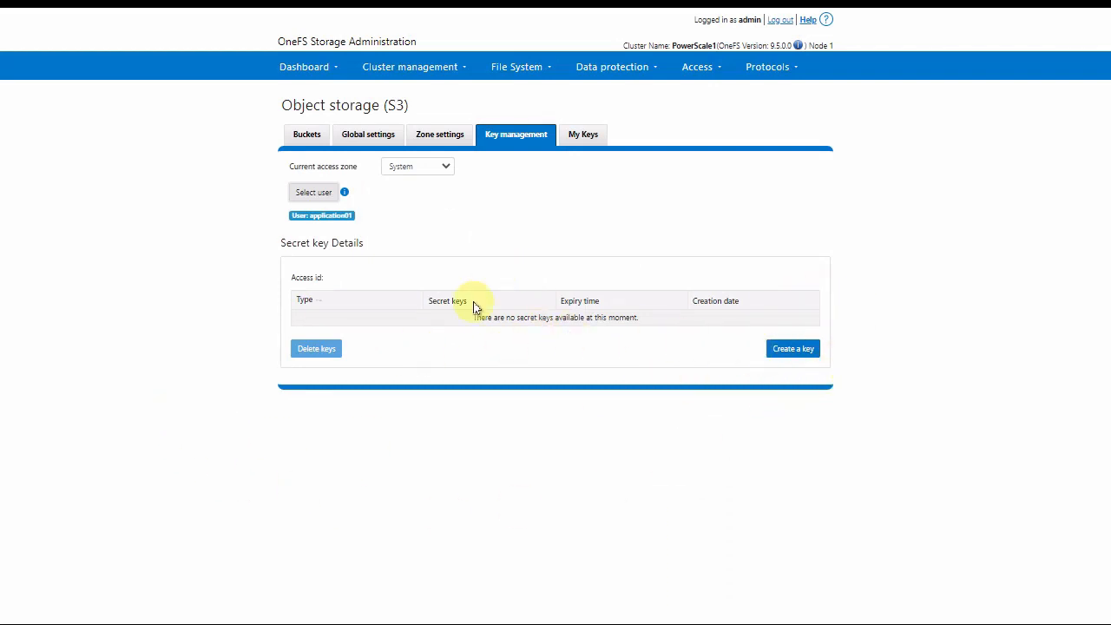
- Create an S3 key for application01, show its secret, and copy the access ID
left_click(795, 350)
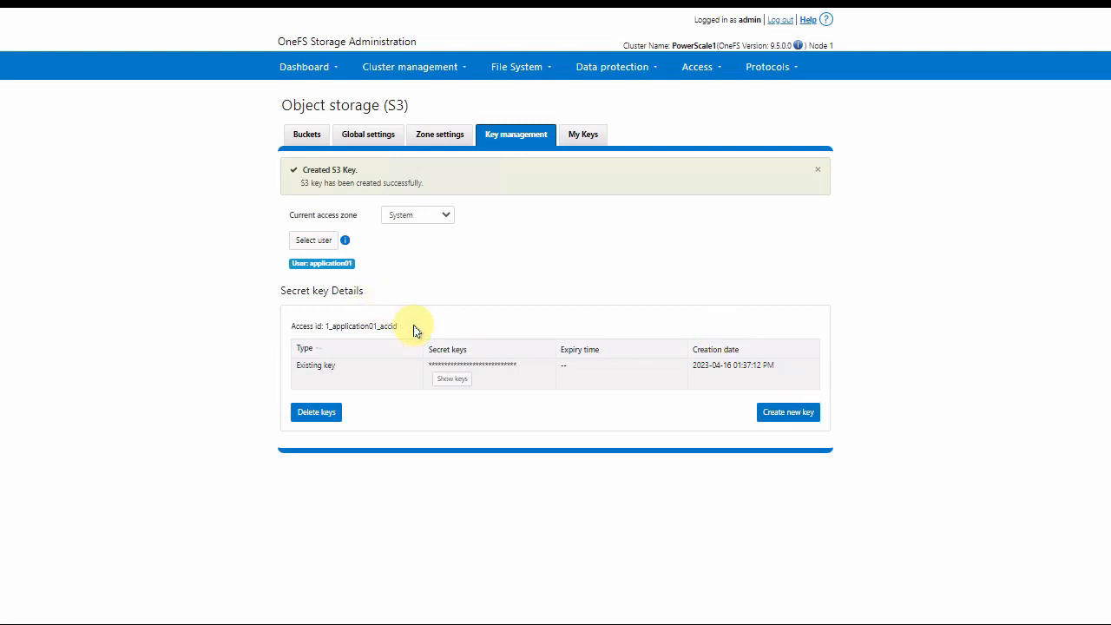
left_click_drag(414, 331, 329, 332)
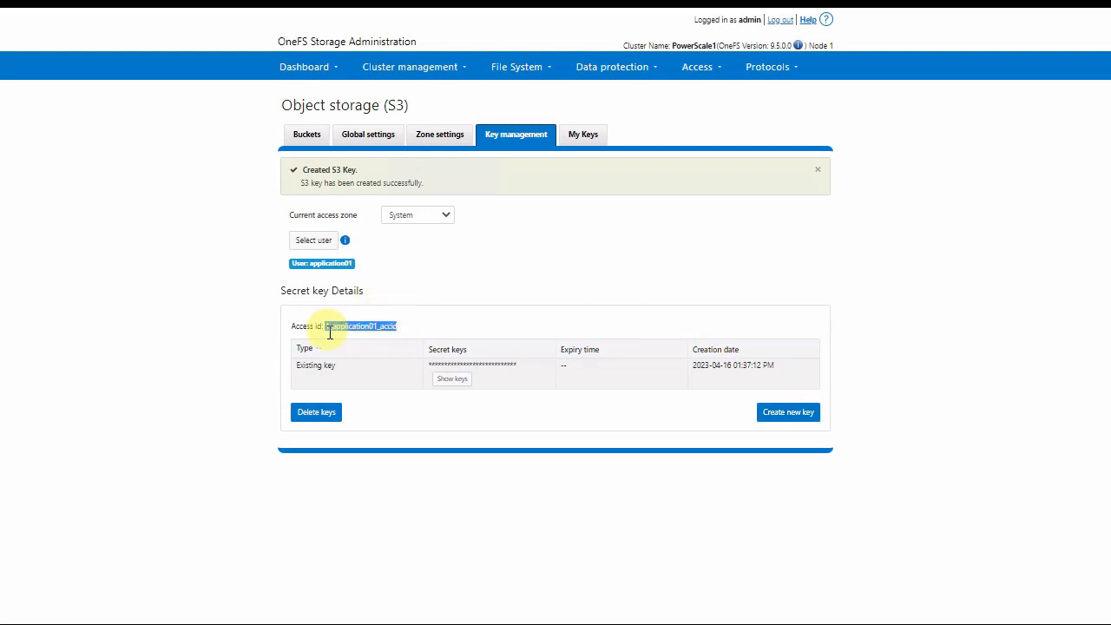
left_click(459, 385)
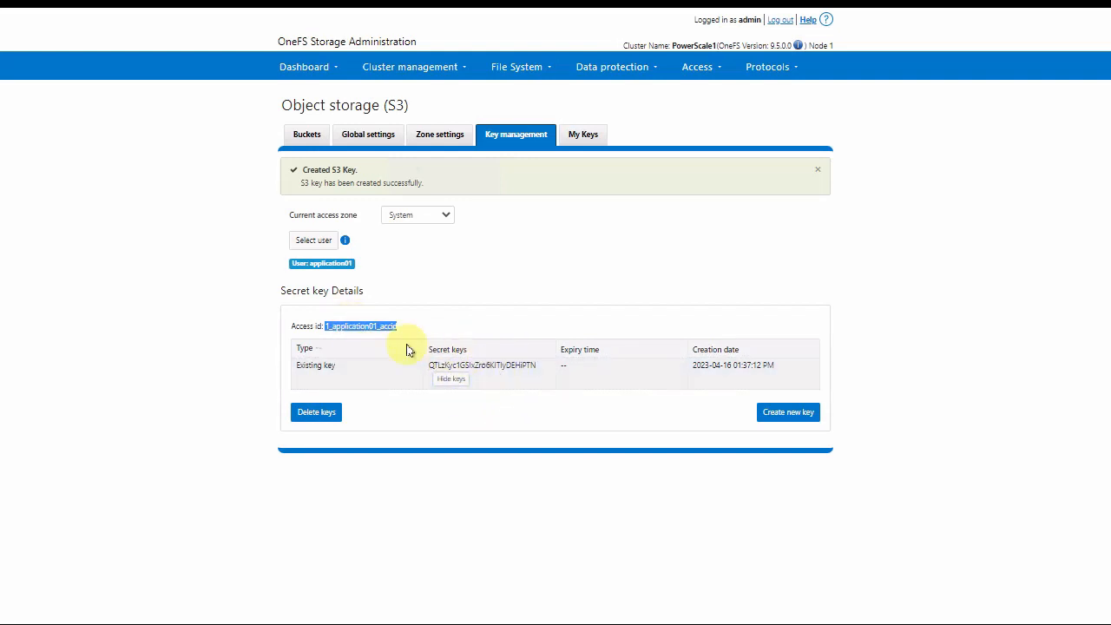
right_click(356, 324)
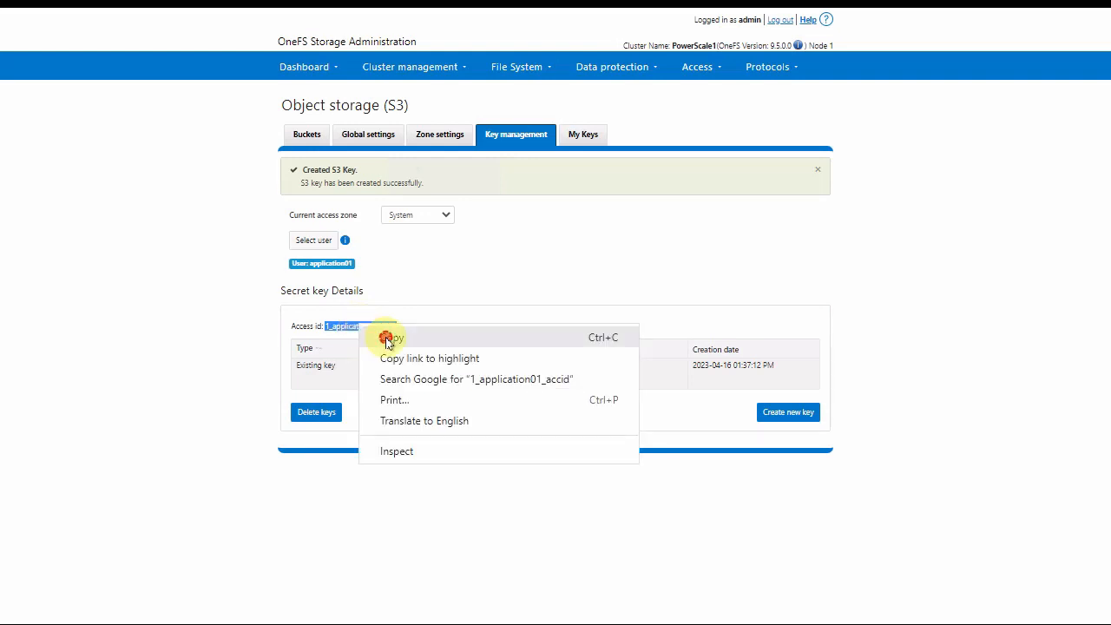
left_click(388, 338)
- Paste application01's access ID into the S3 Keys notes
key("alt+Tab")
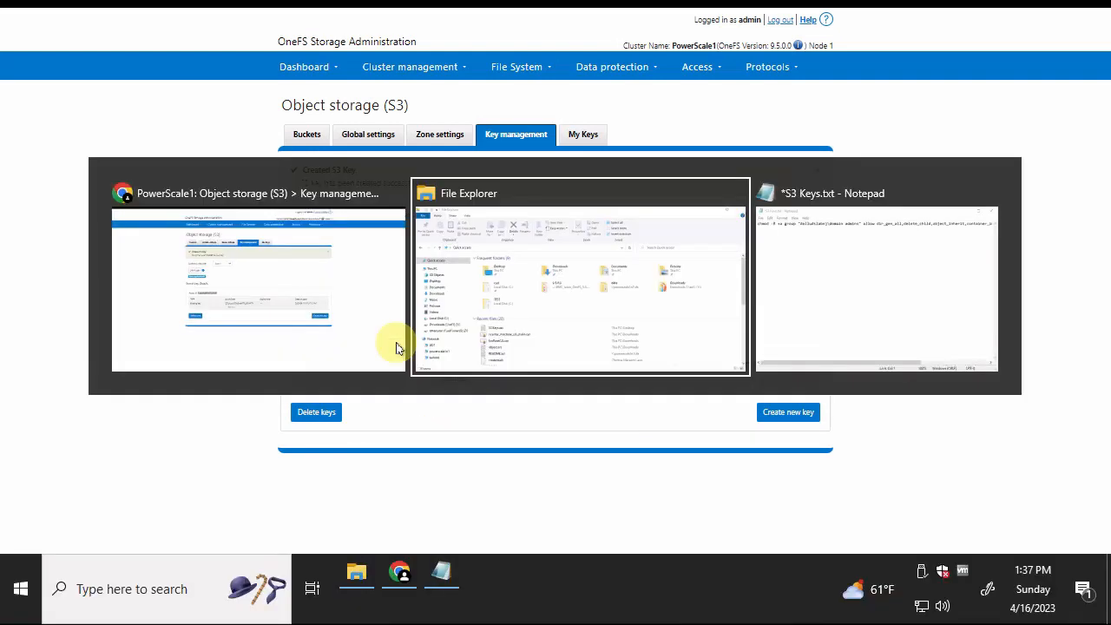
key("Tab")
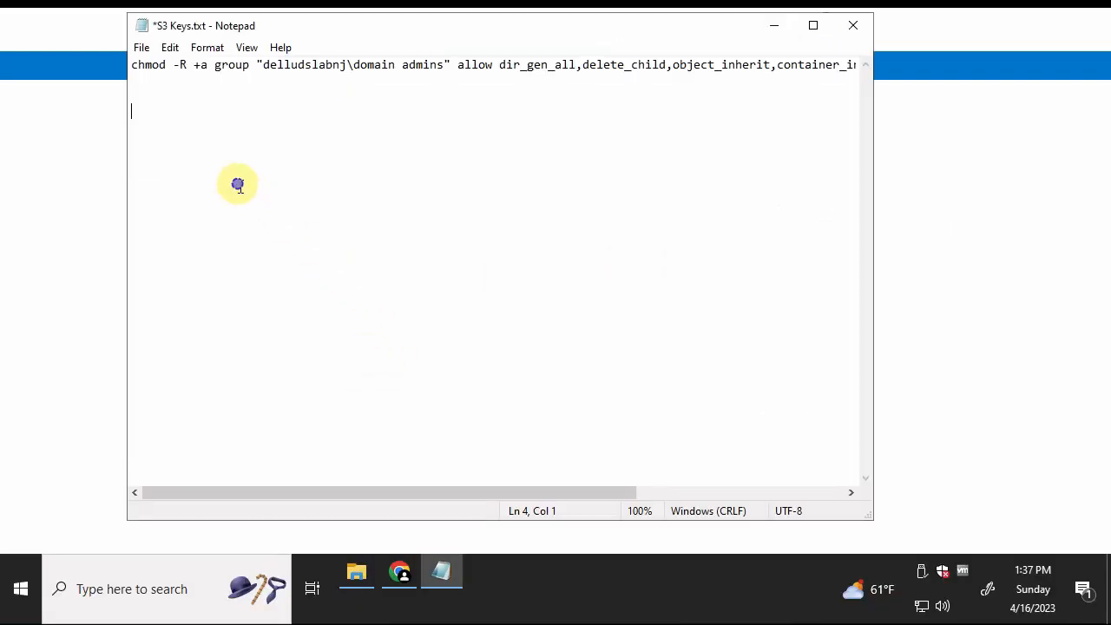
right_click(235, 184)
left_click(150, 258)
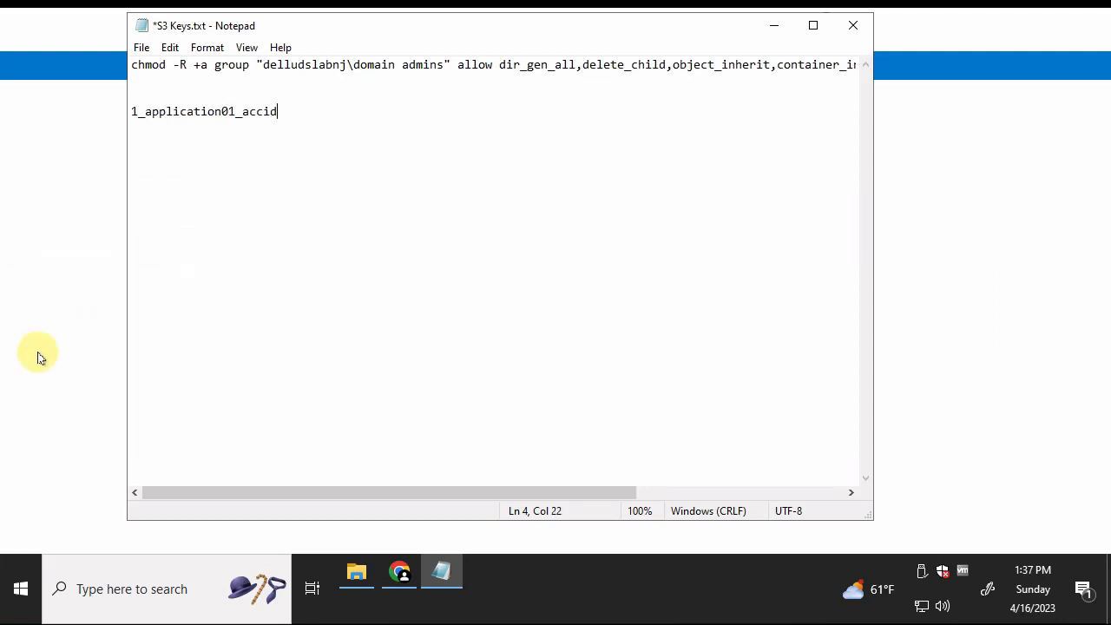
- Copy the secret key from the browser and paste it on the next notes line
key("alt+Tab")
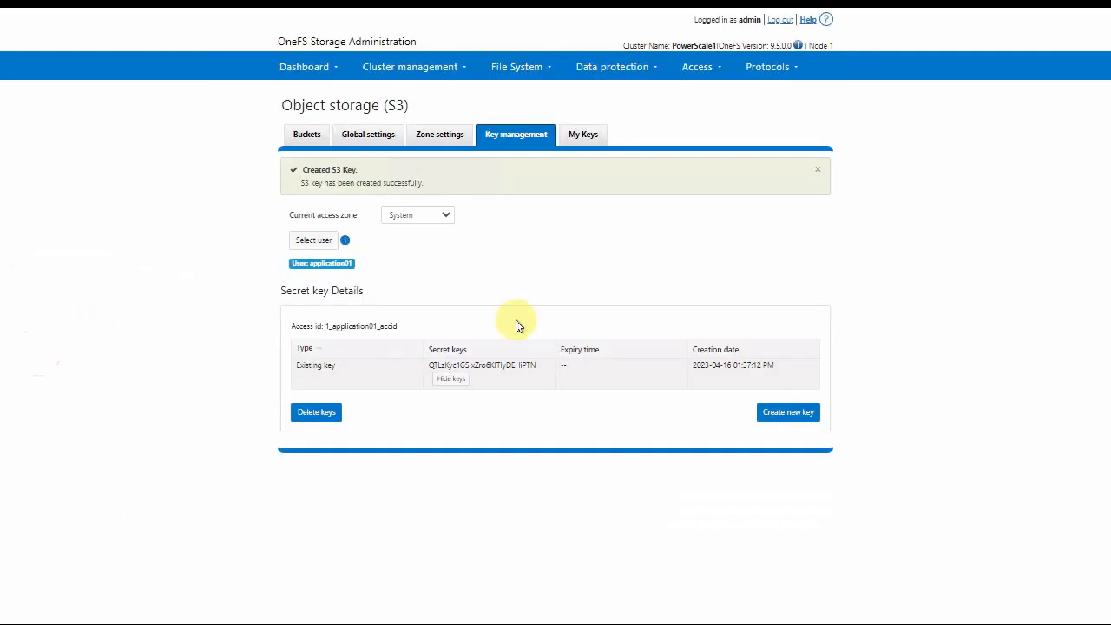
left_click(536, 366)
left_click_drag(536, 372, 384, 385)
key("alt+Tab")
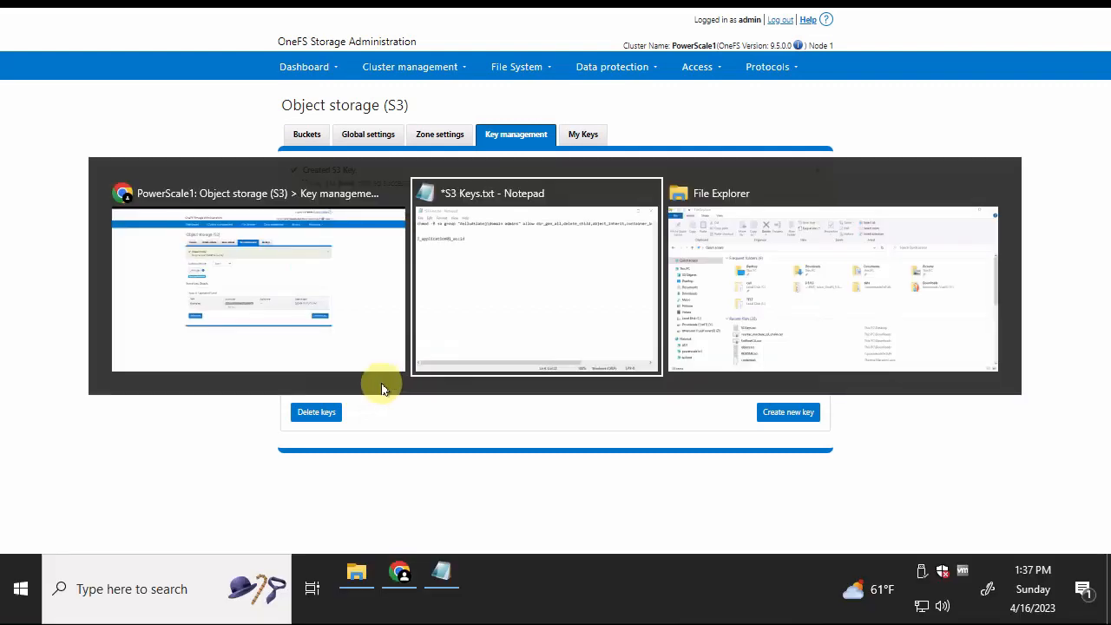
right_click(415, 273)
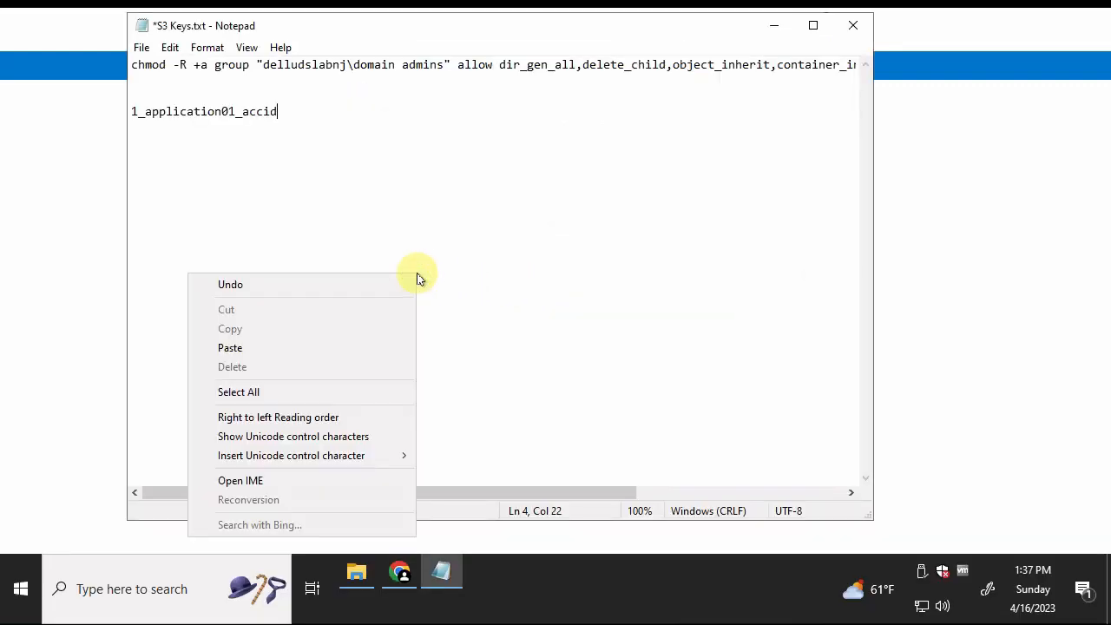
left_click(394, 288)
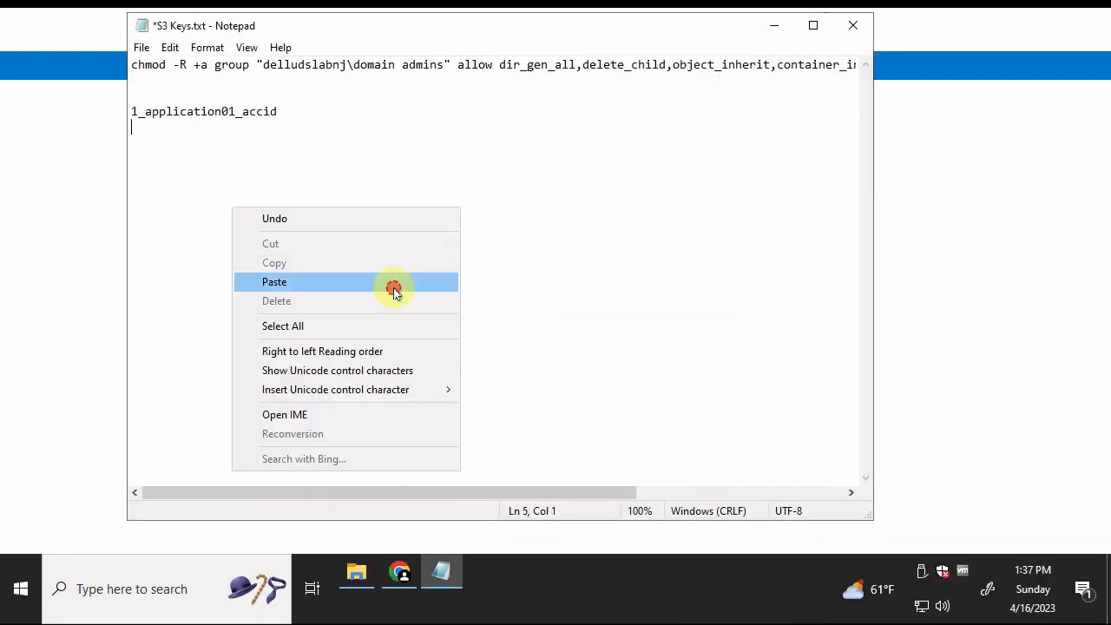
key("alt+Tab")
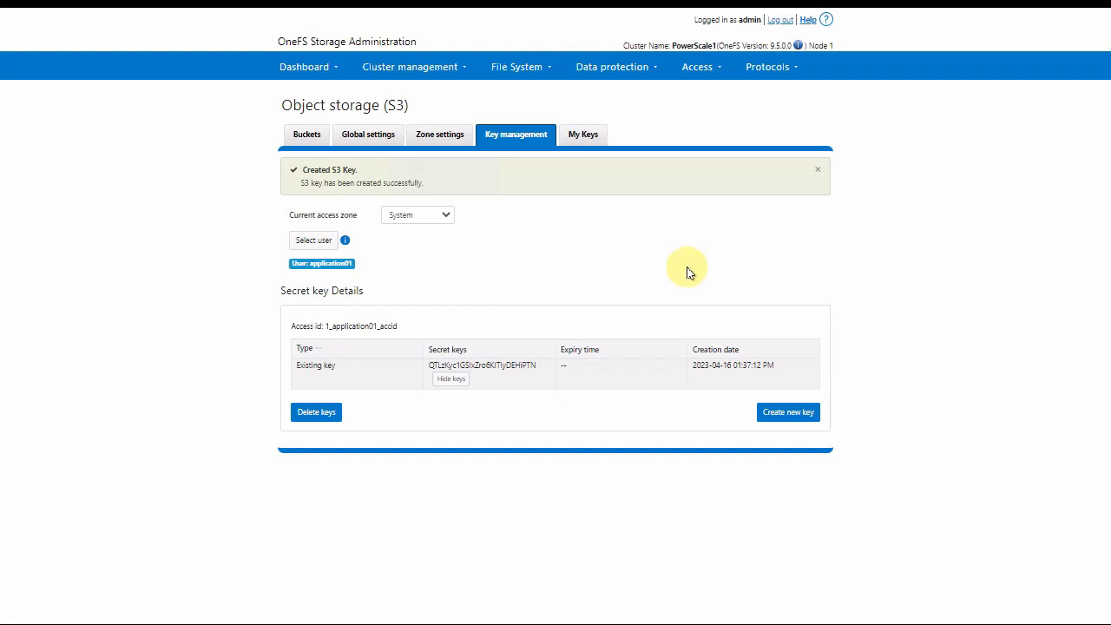
- Create and open a folder named s3data in \\powerscale1n1\ifs\data
key("alt+Tab")
key("alt+Tab")
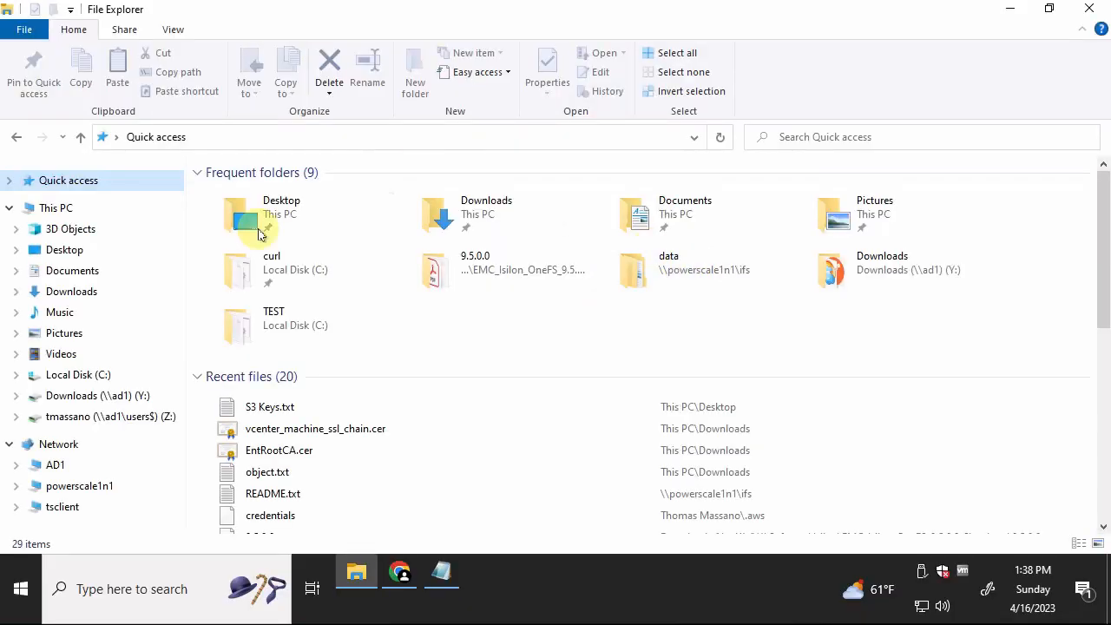
left_click(78, 486)
double_click(247, 187)
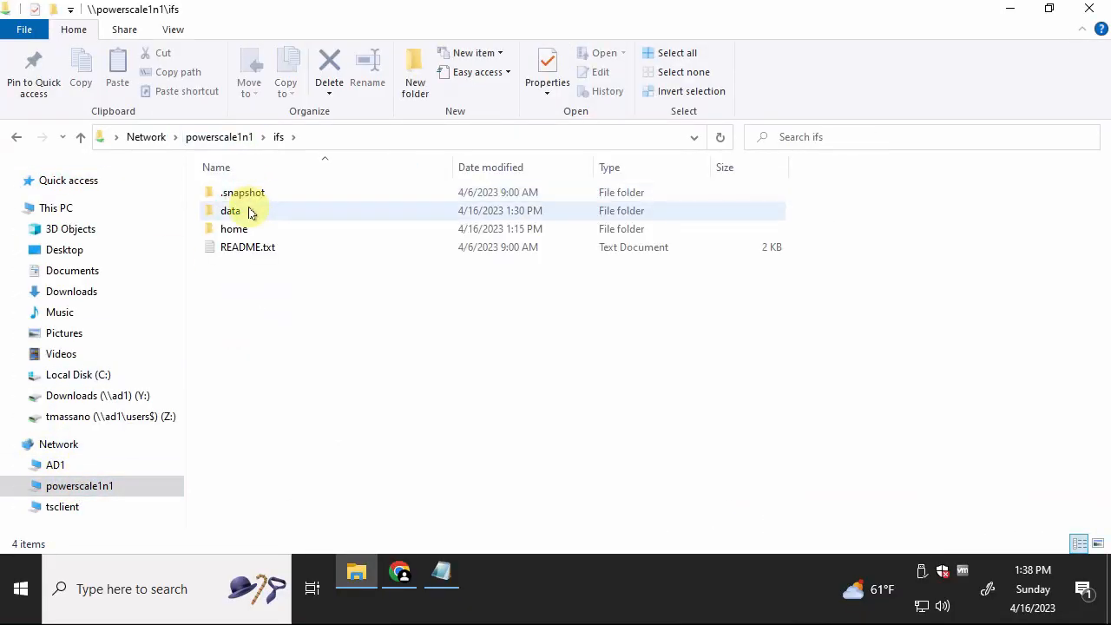
double_click(247, 212)
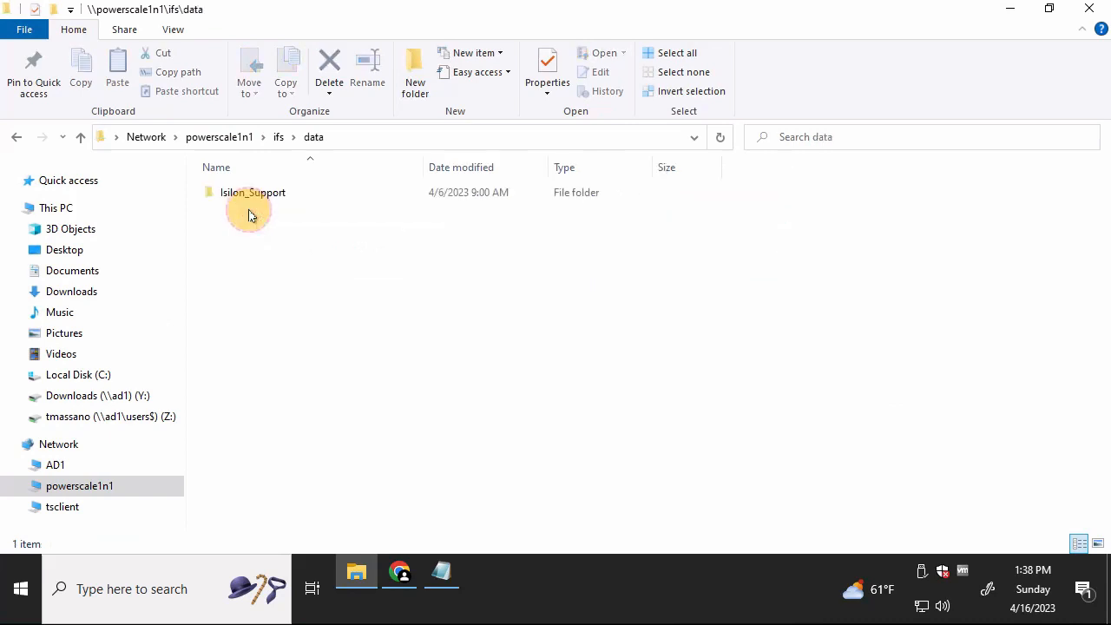
left_click(415, 71)
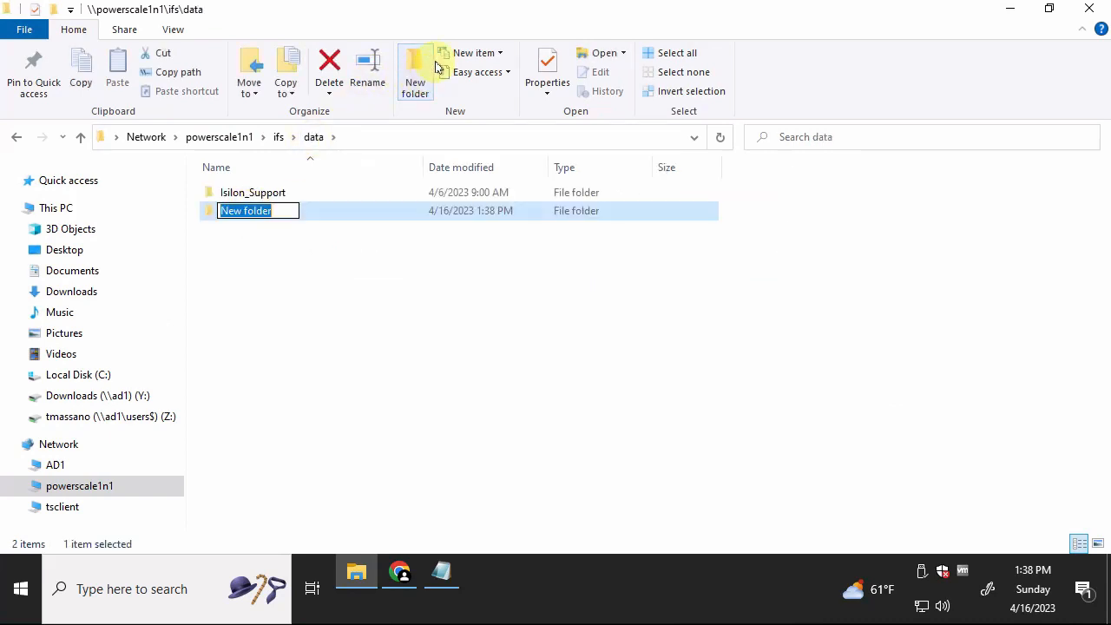
type("s3data")
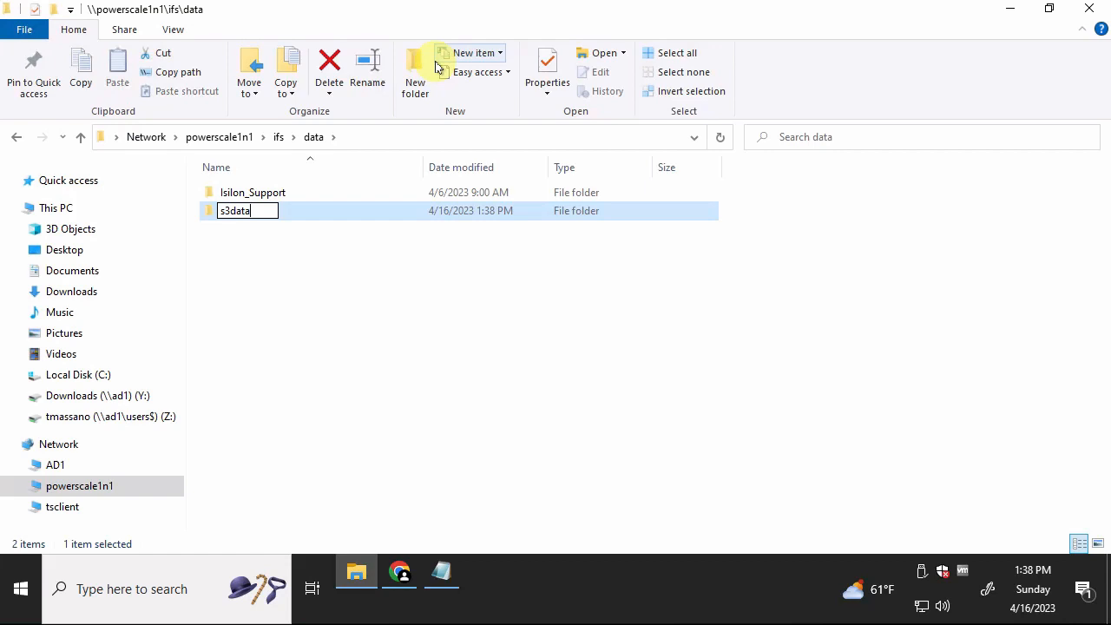
key("Return")
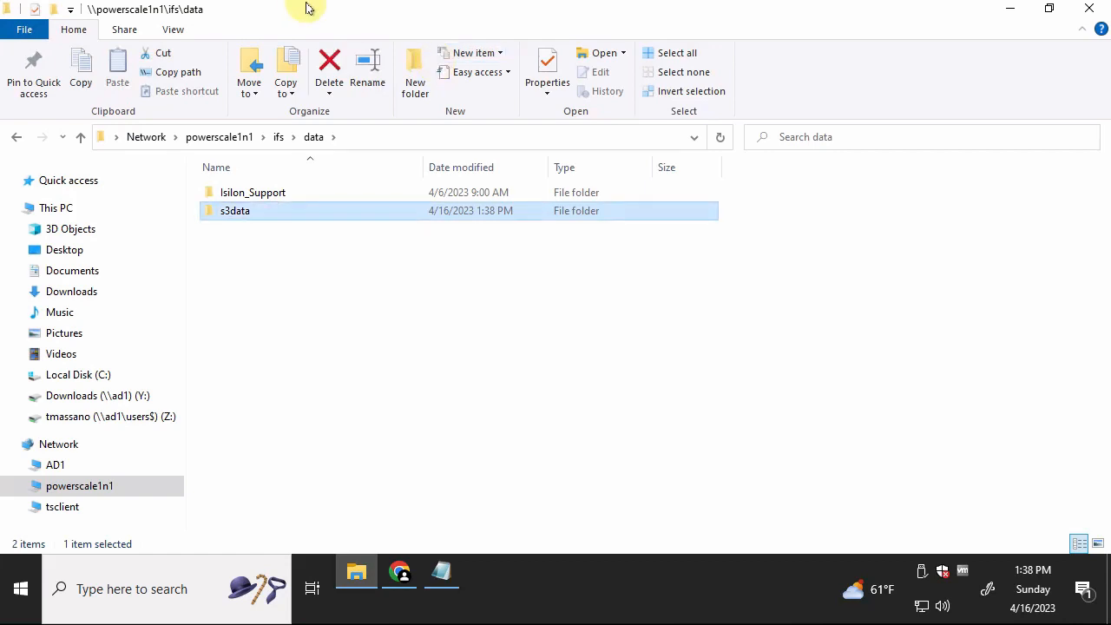
left_click(256, 215)
double_click(256, 215)
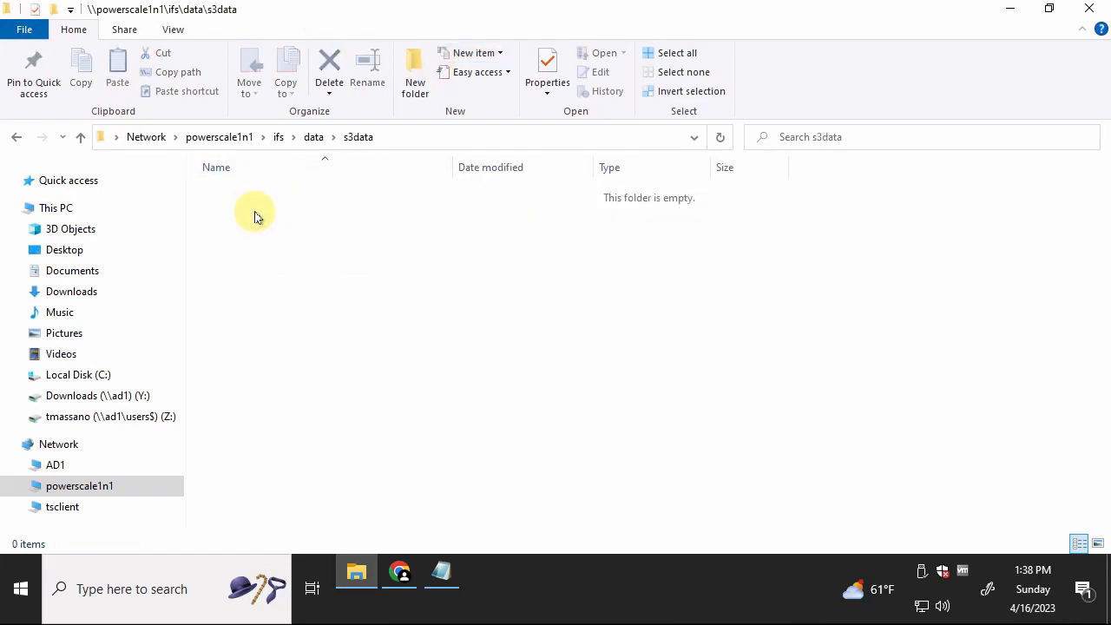
- Inside s3data, create folders application01, bucket1, bucket2 and usr
left_click(419, 78)
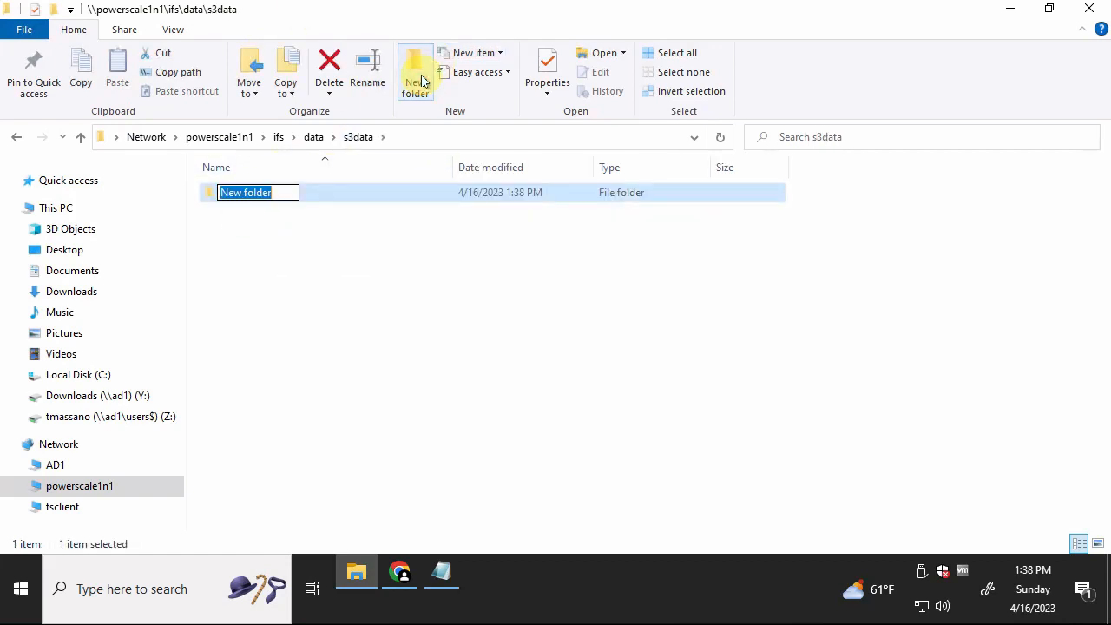
type("applica")
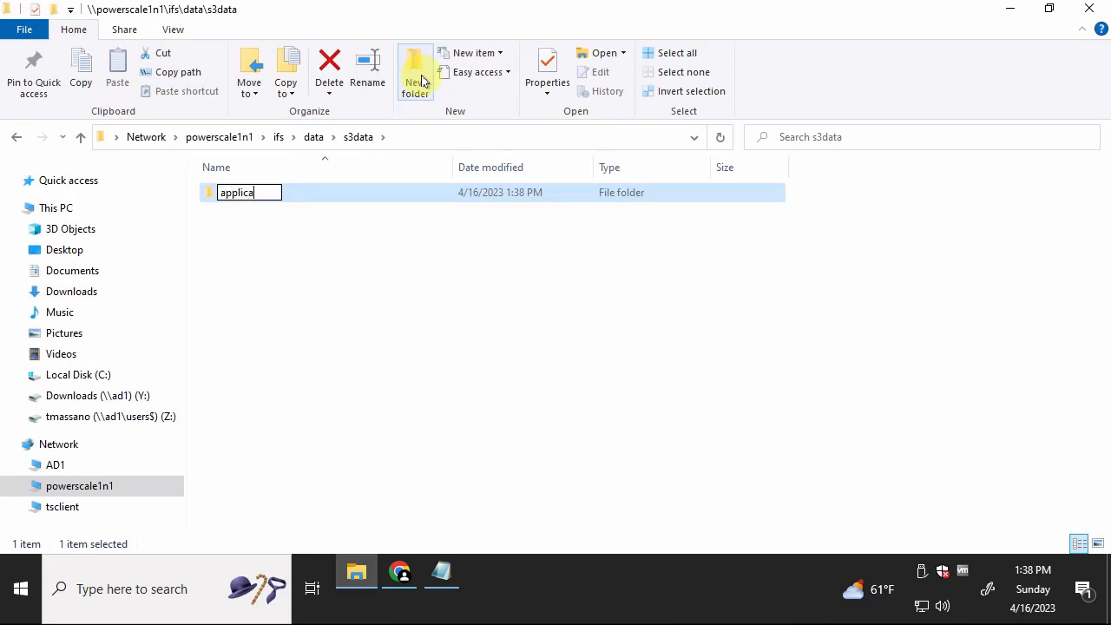
type("tion01")
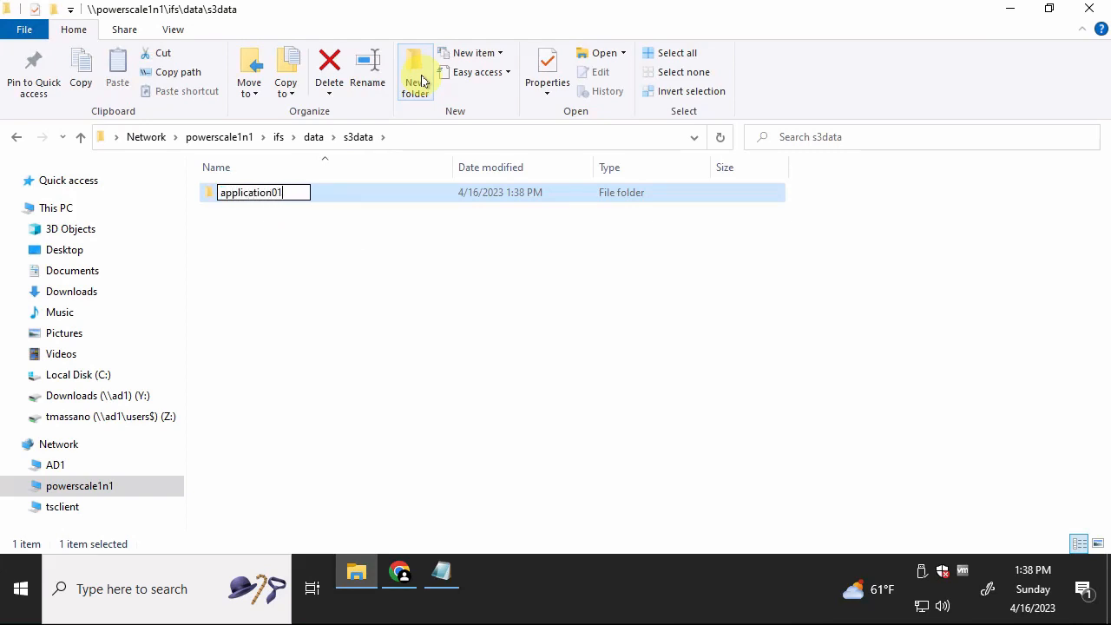
key("Return")
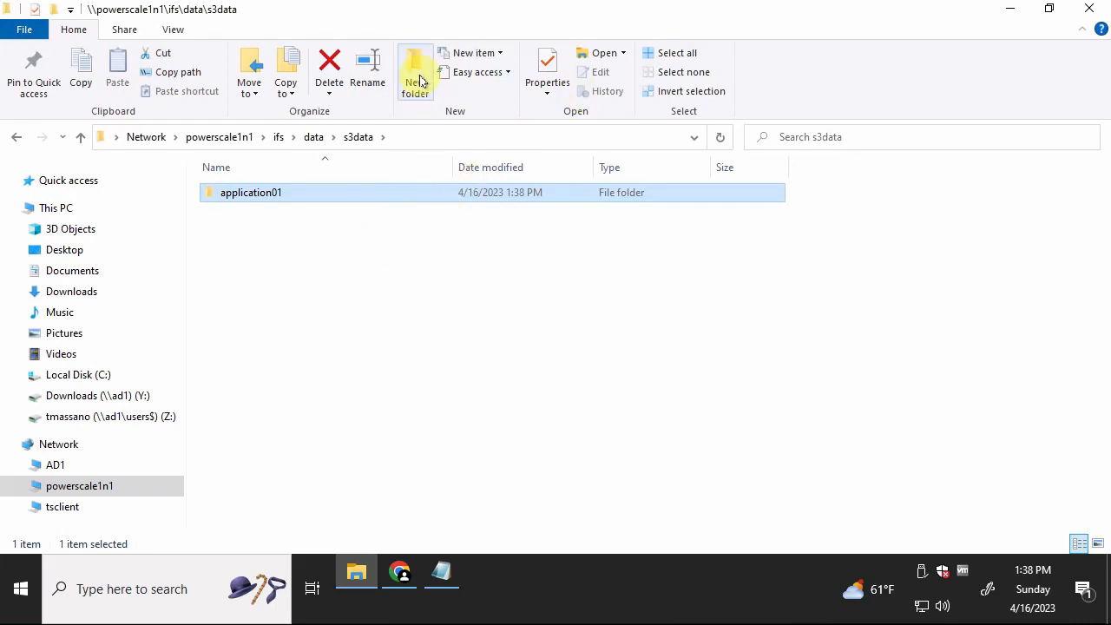
left_click(420, 80)
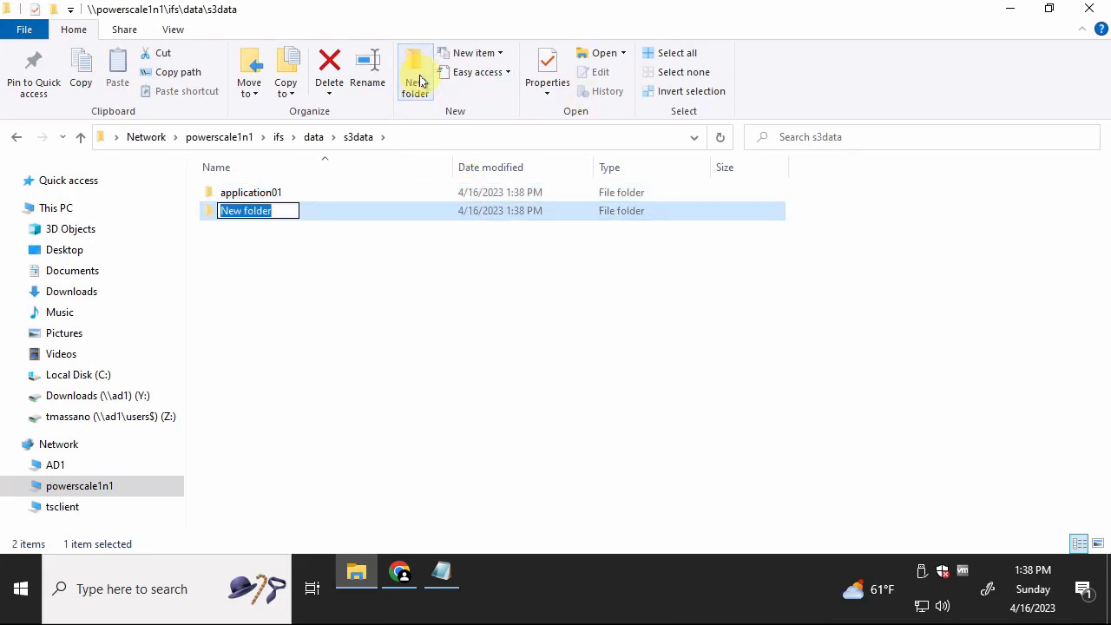
type("bucket1")
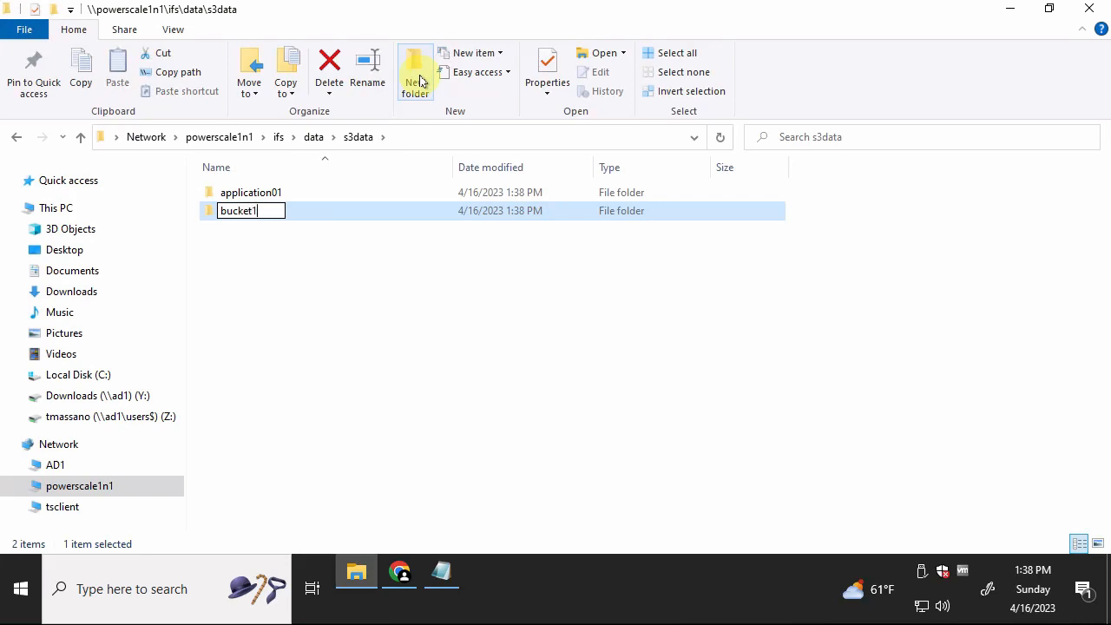
key("Return")
left_click(420, 81)
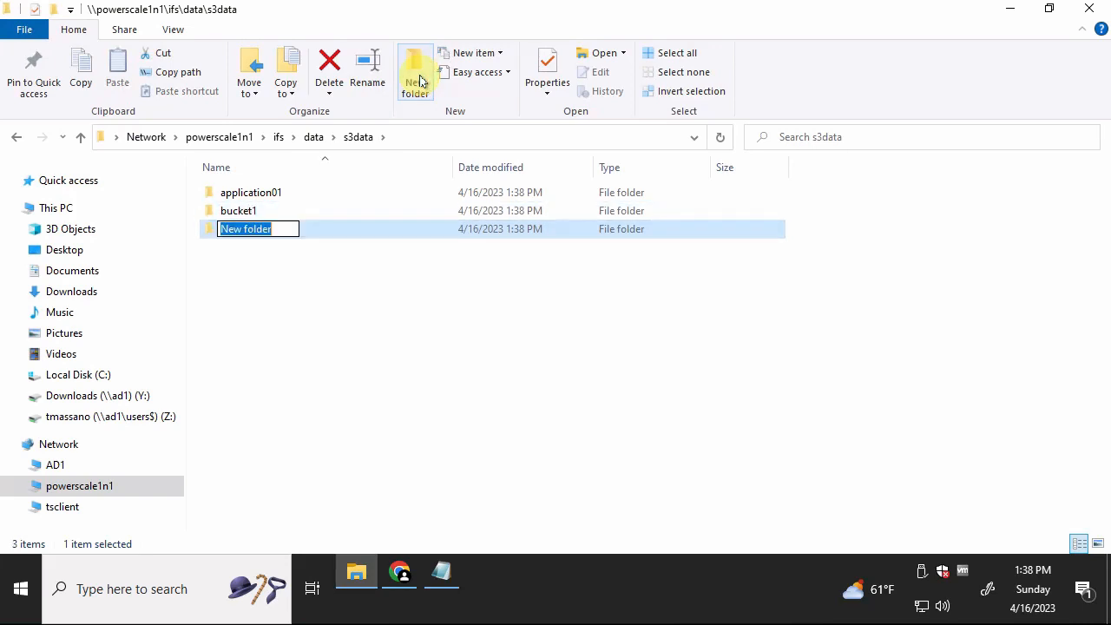
type("bucket2")
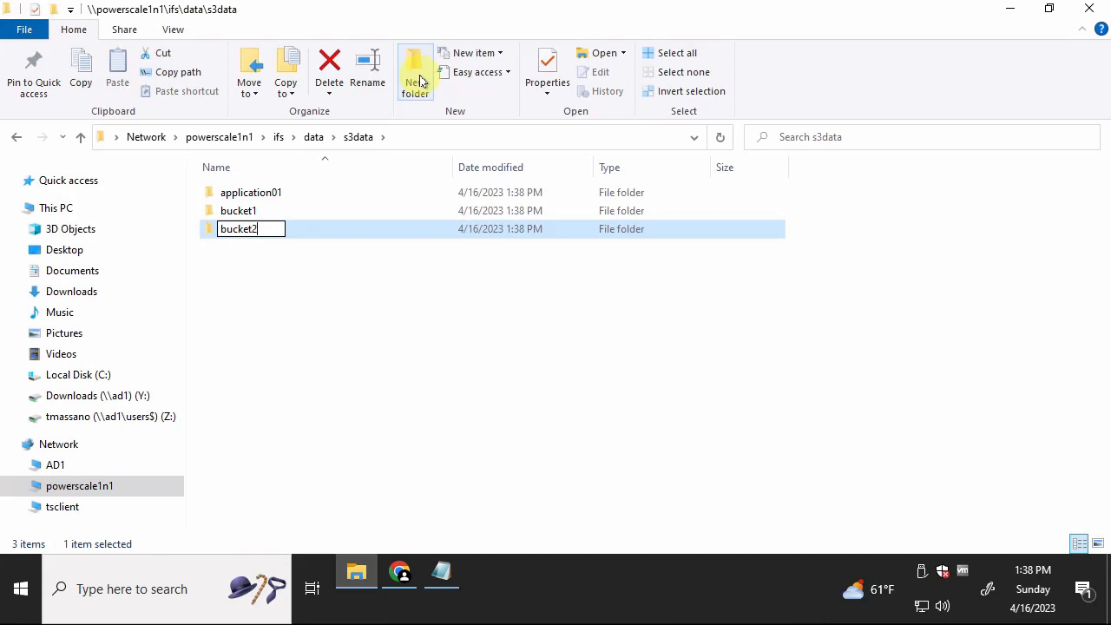
key("Return")
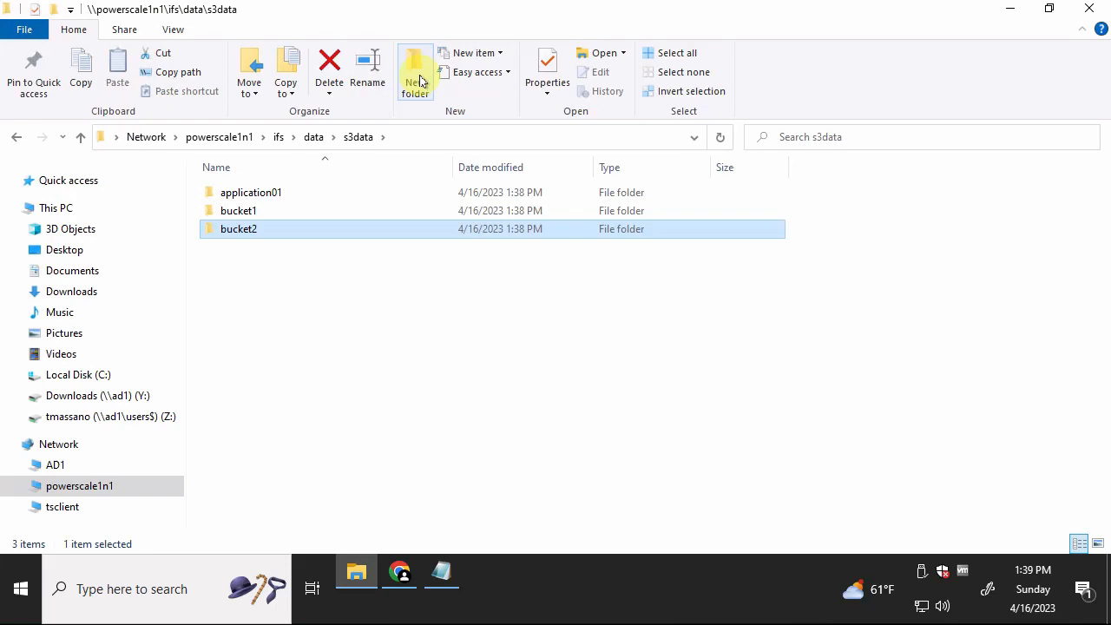
left_click(420, 79)
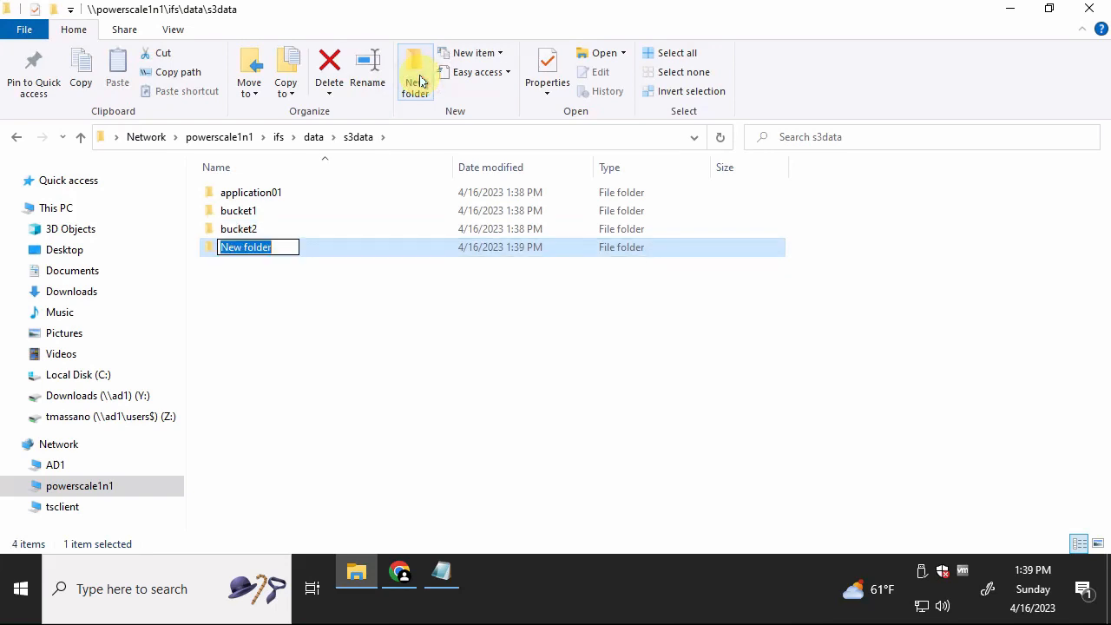
type("p")
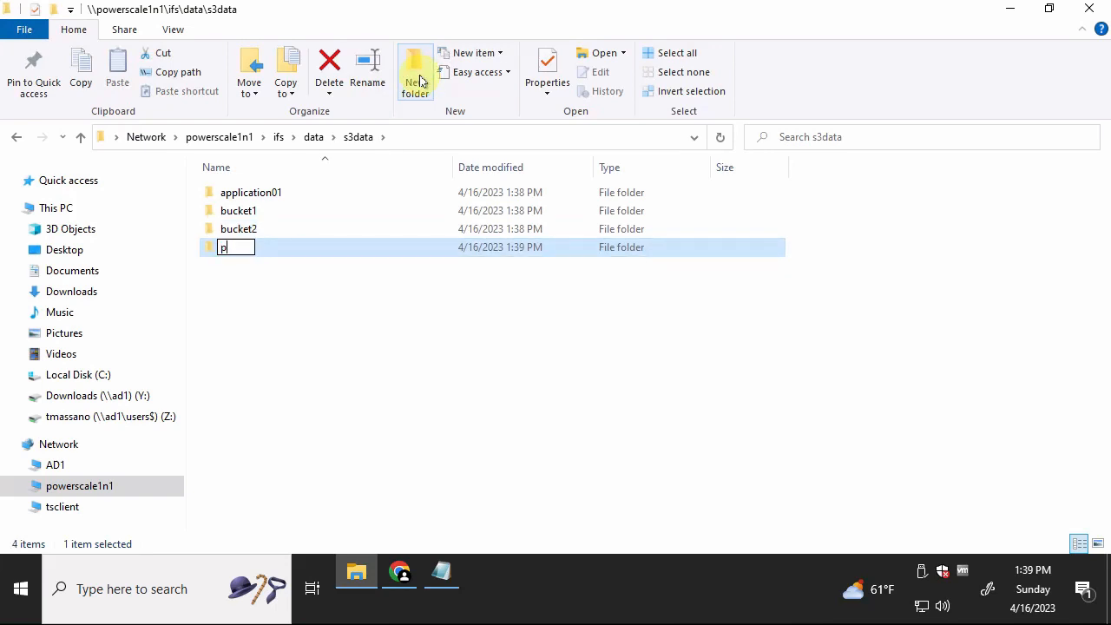
key("BackSpace")
type("usr")
key("Return")
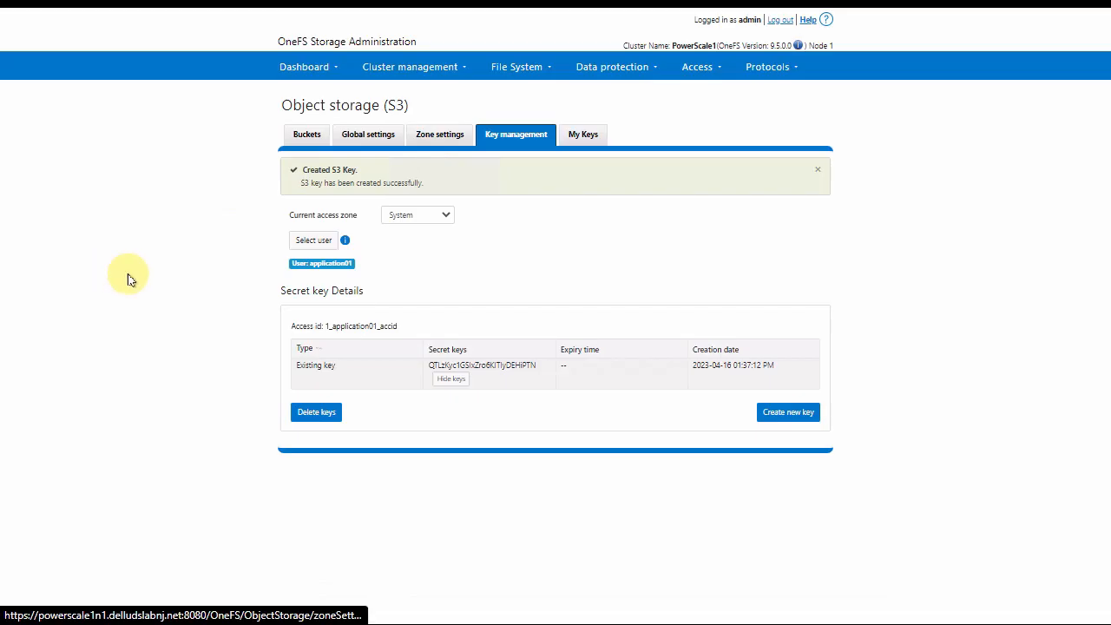
- Set the S3 zone's bucket root path to /ifs/data/s3data/usr
left_click(436, 137)
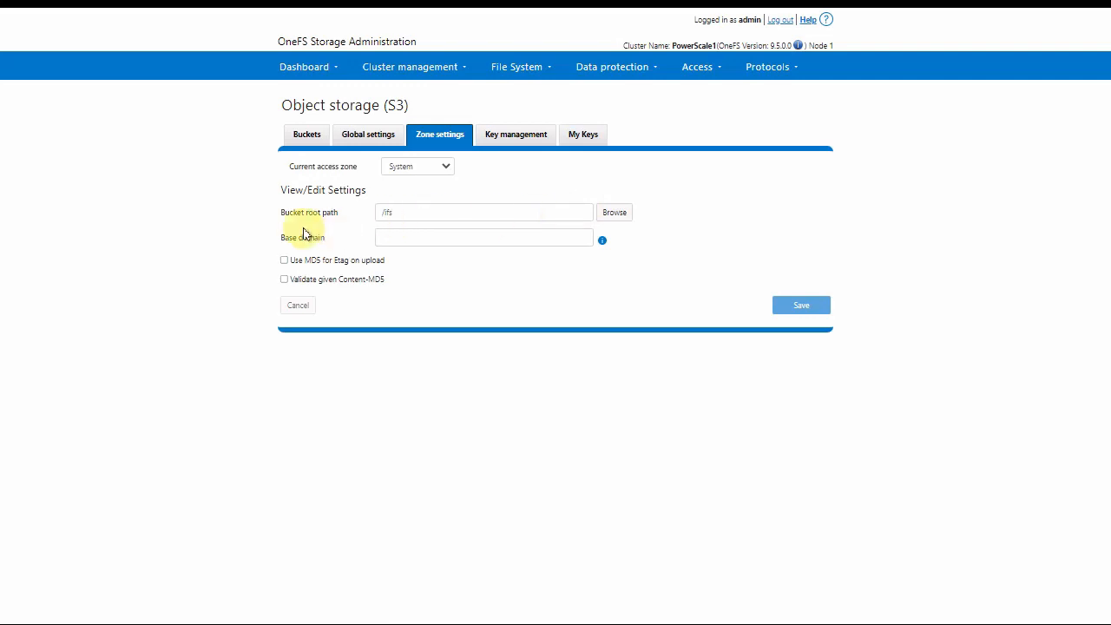
left_click(619, 214)
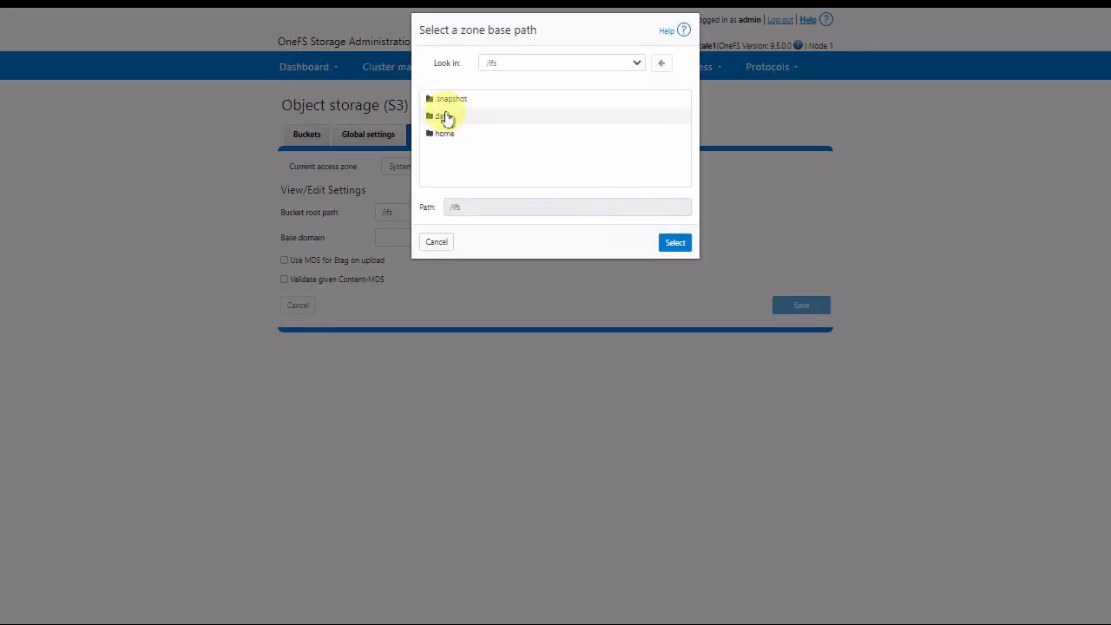
double_click(445, 116)
double_click(448, 116)
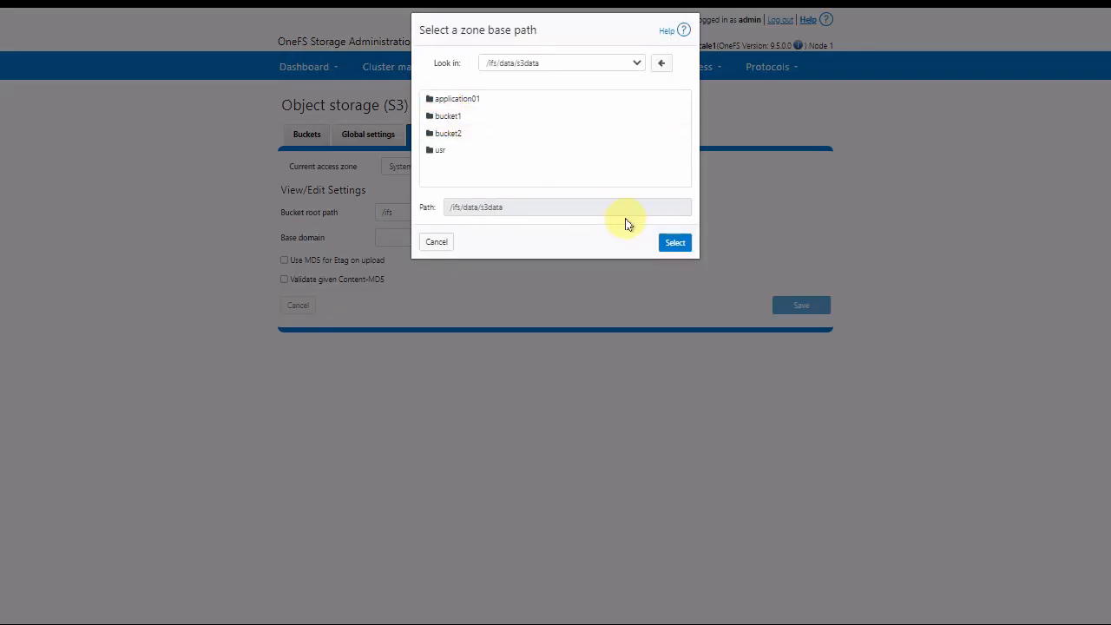
left_click(675, 243)
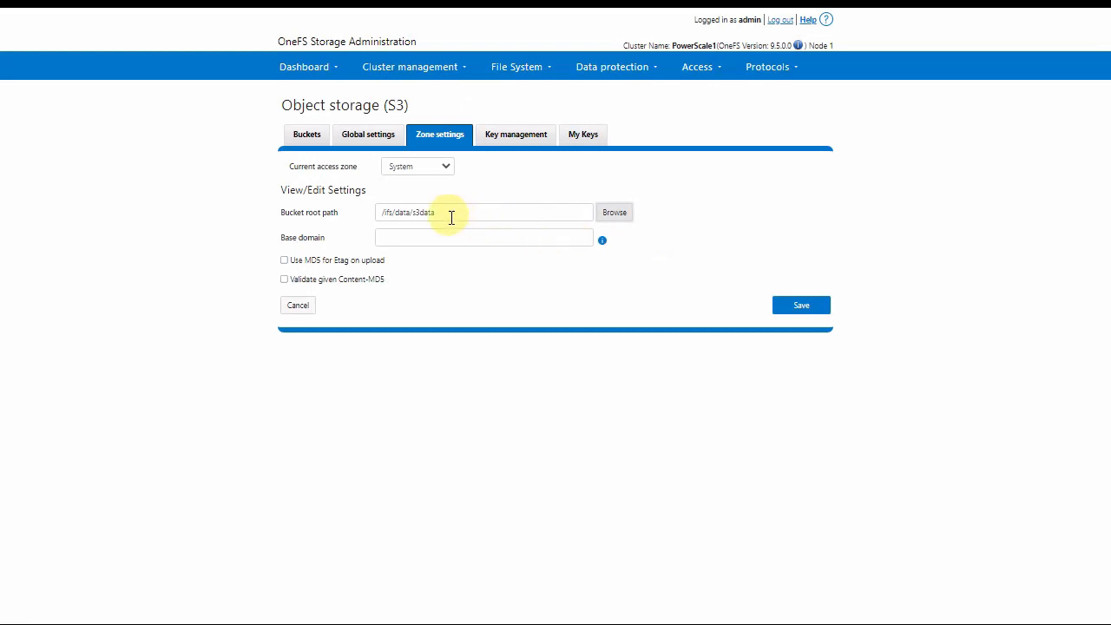
left_click_drag(451, 216, 376, 218)
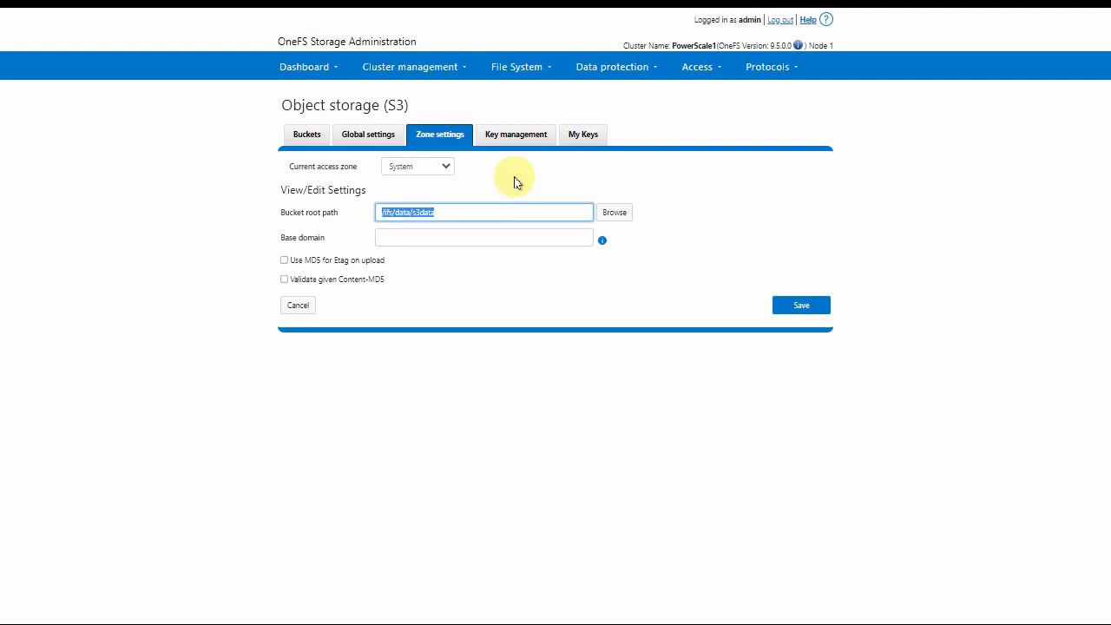
key("Right")
left_click(465, 291)
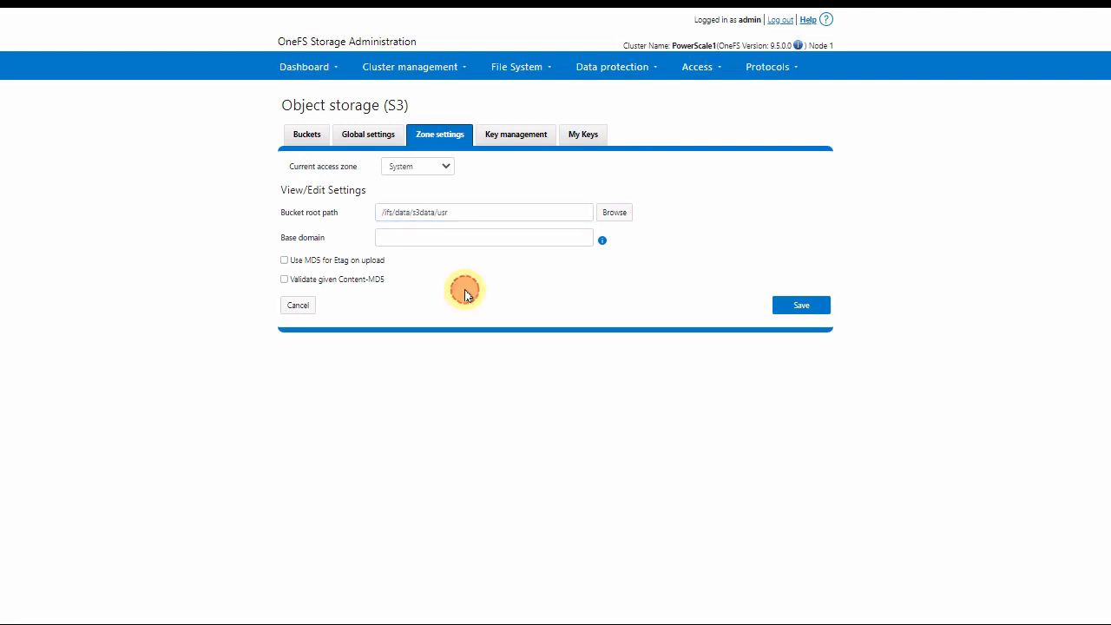
- Enter base domain s3.delludslabnj.net and save the zone settings
left_click(413, 240)
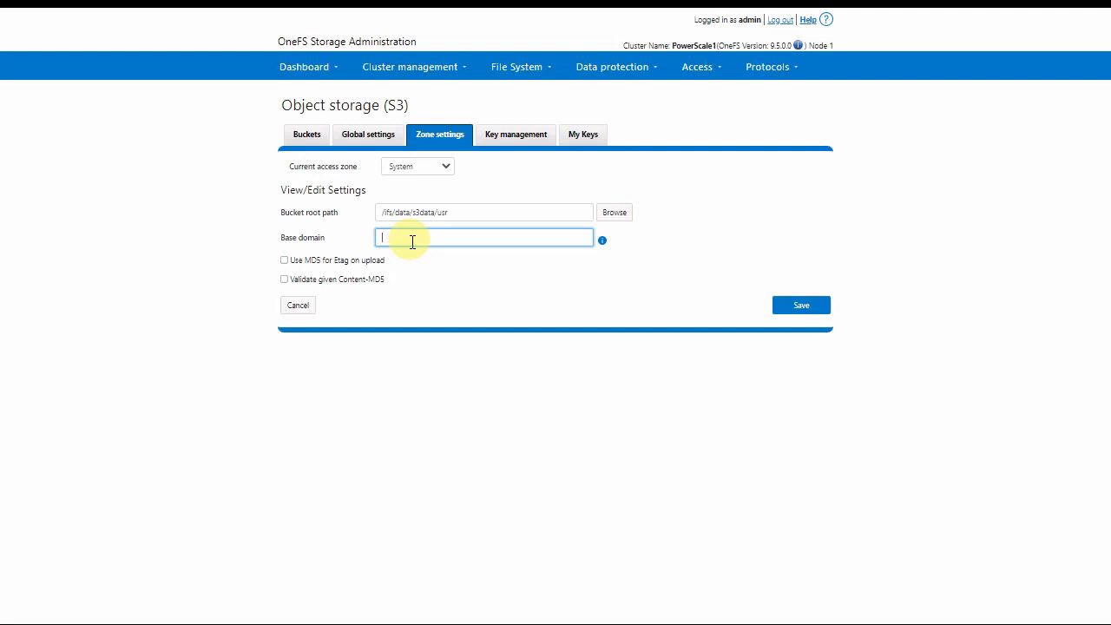
type("s3.delludslabnj.net")
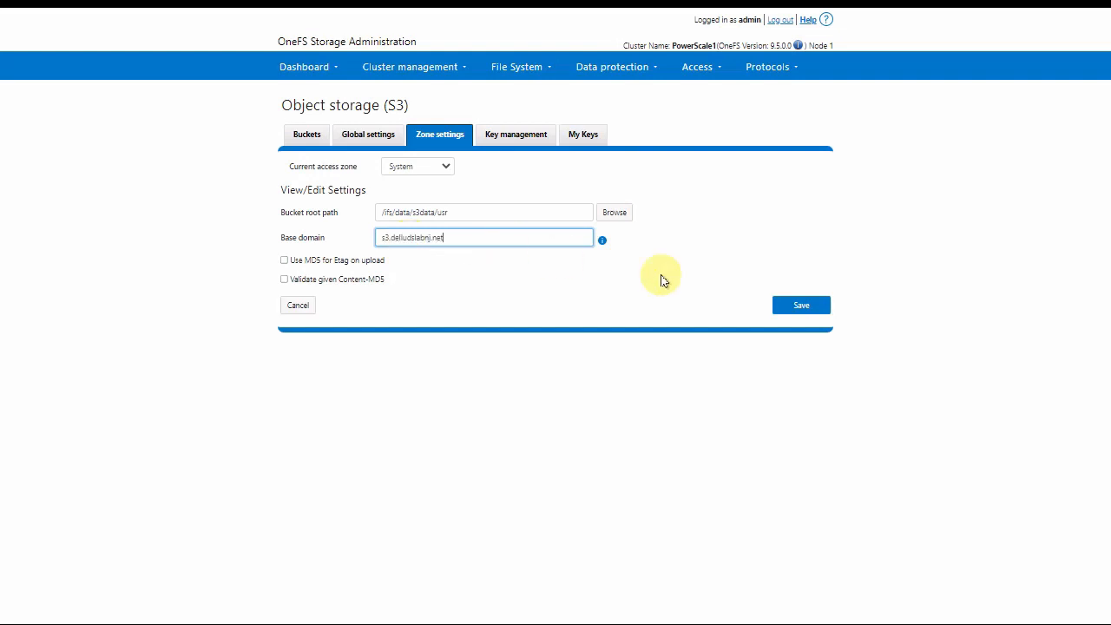
left_click(795, 305)
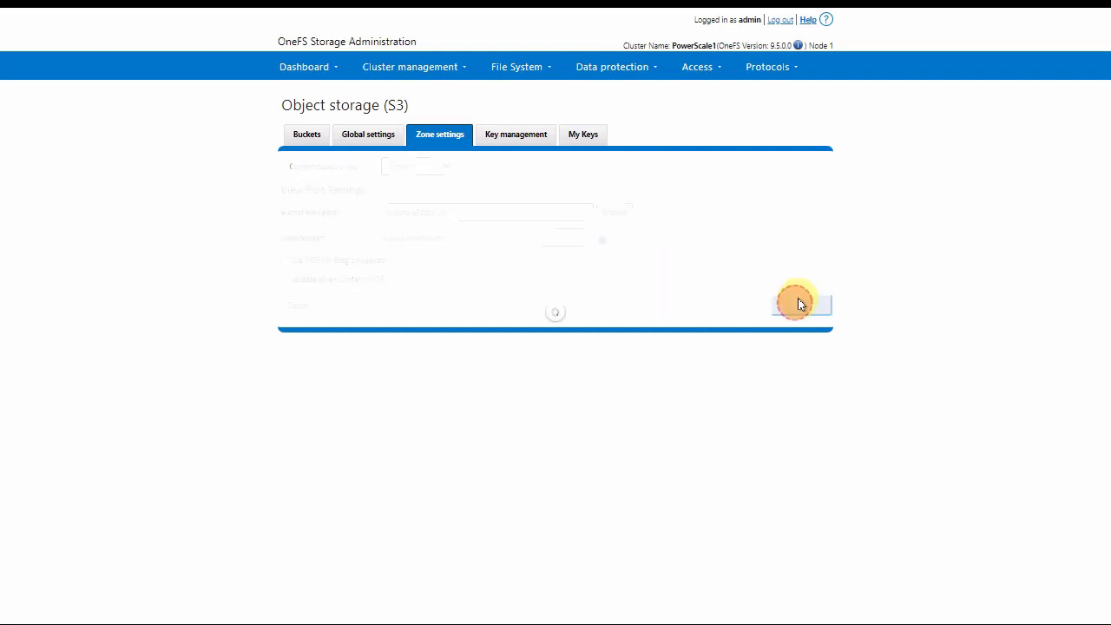
- Enable the S3 service and S3 HTTP, save global settings, and view the Buckets list
left_click(369, 136)
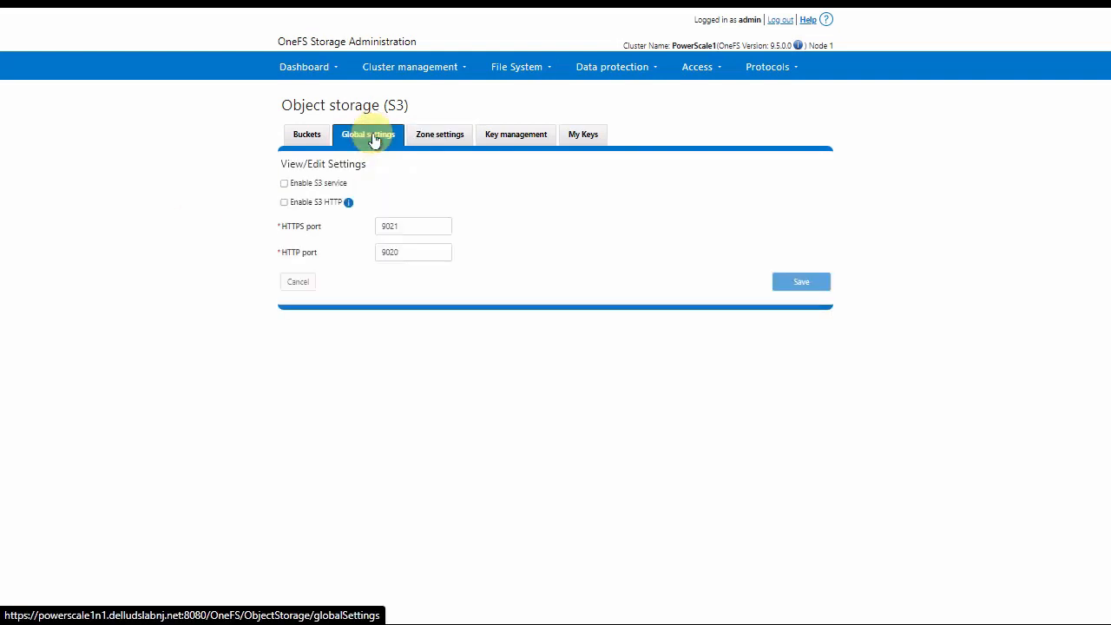
left_click(284, 184)
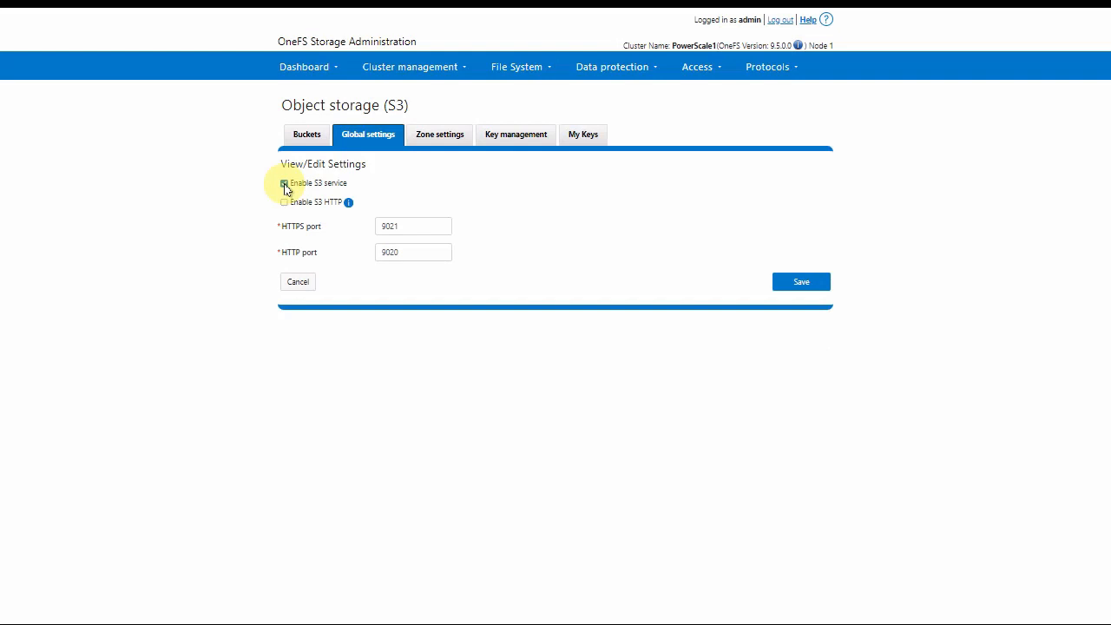
left_click(284, 205)
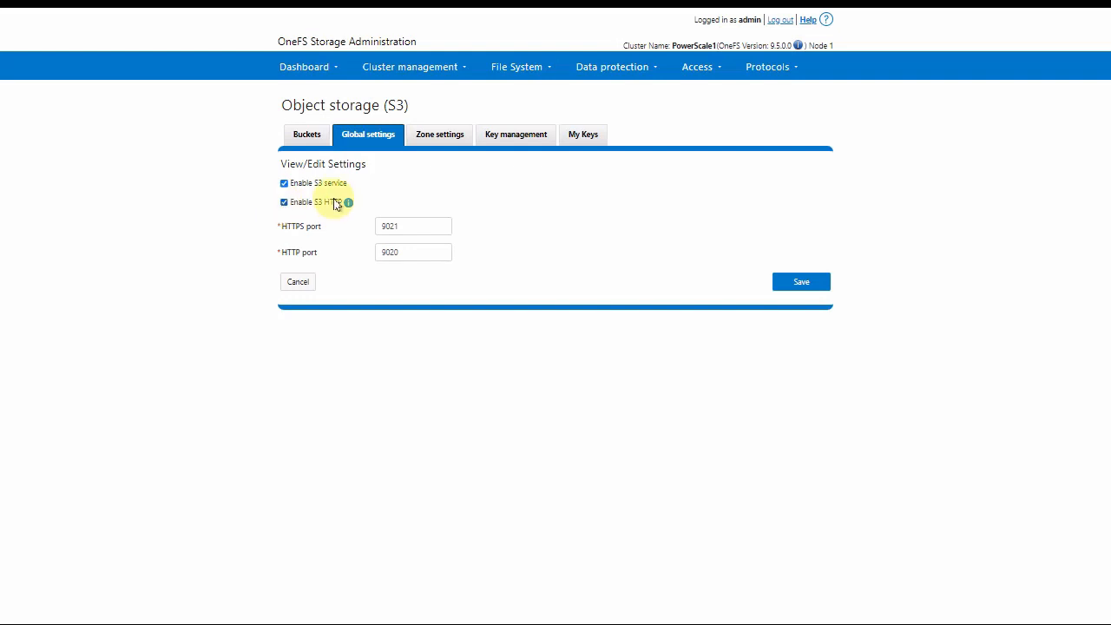
left_click(801, 282)
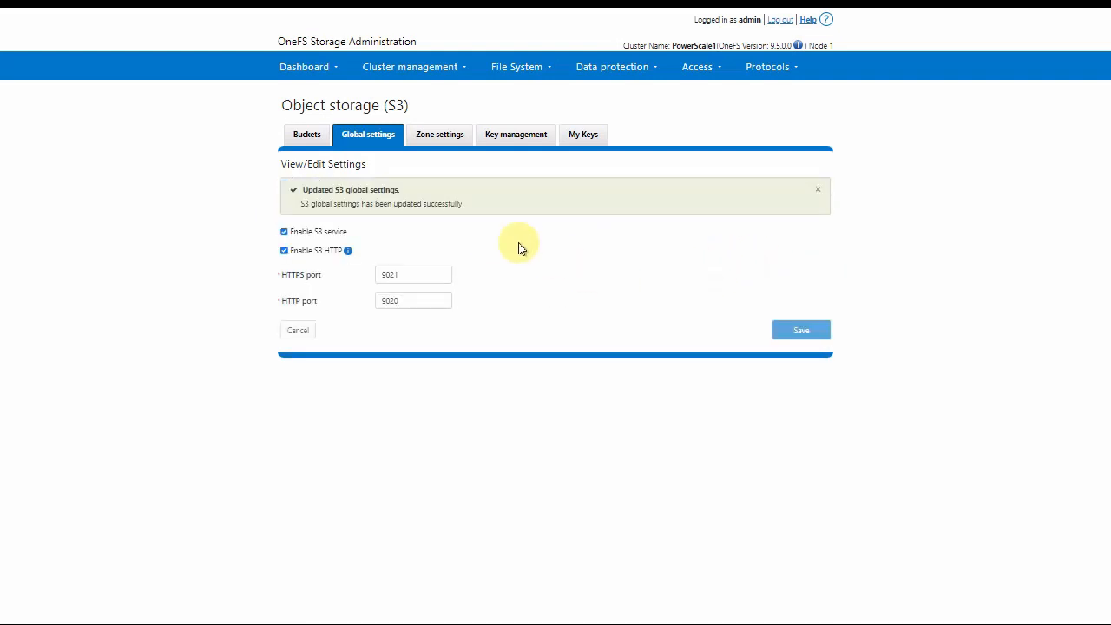
left_click(304, 135)
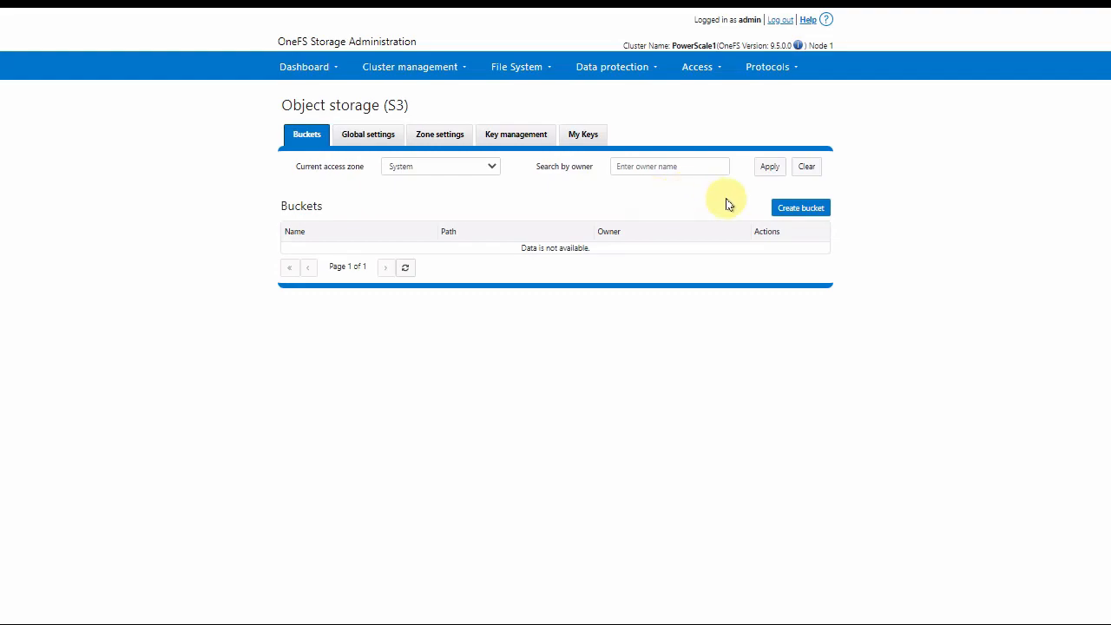
- Start a bucket named application01 owned by LOCAL:System user application01
left_click(797, 214)
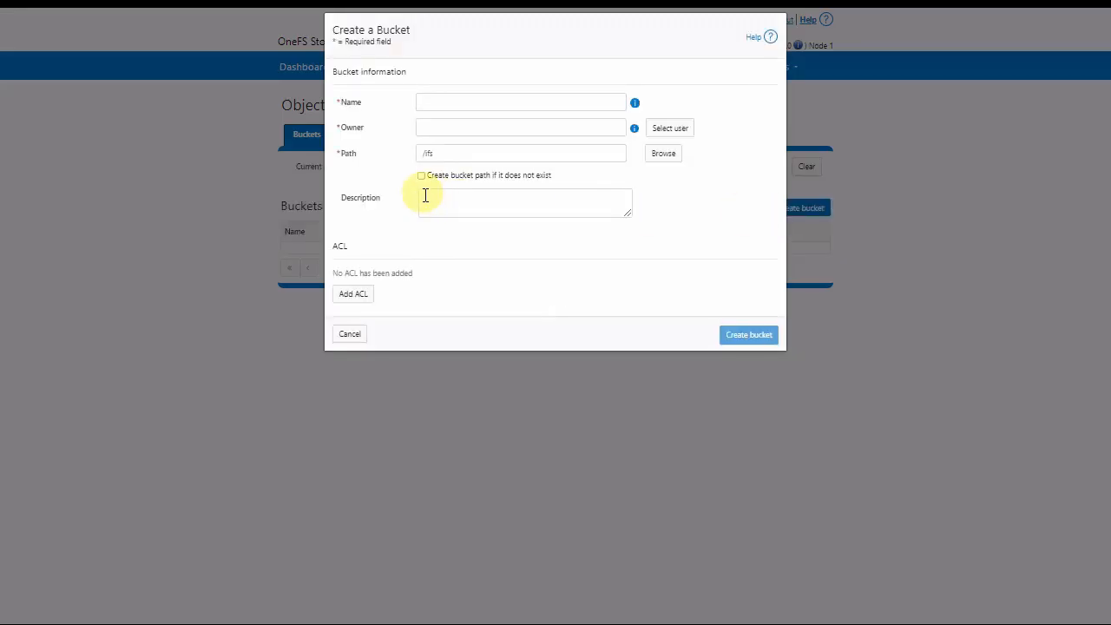
left_click(450, 110)
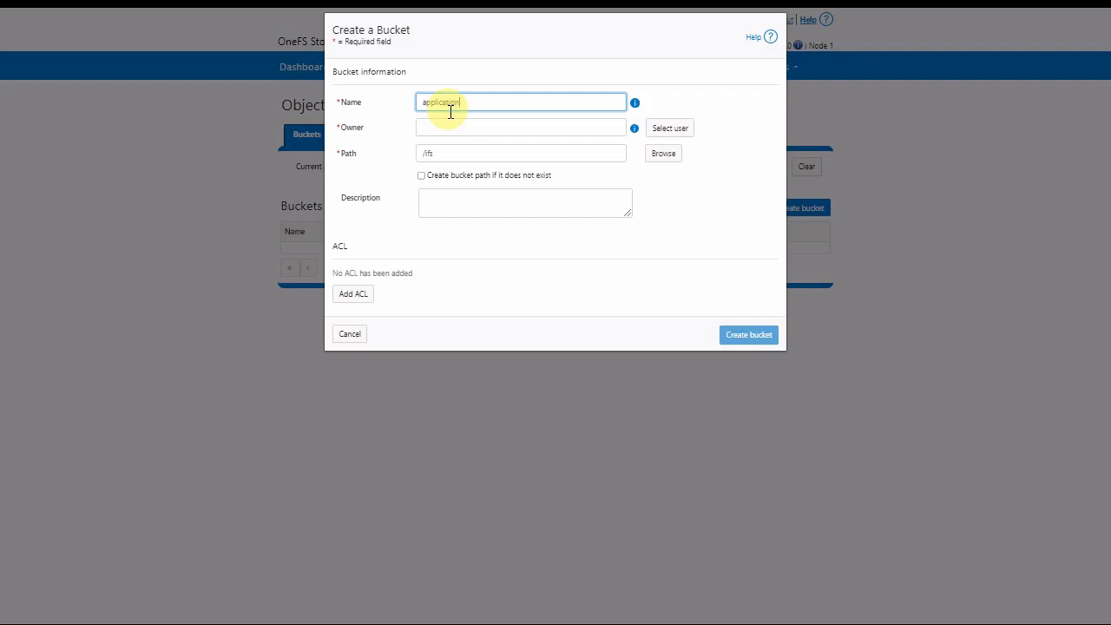
left_click(501, 128)
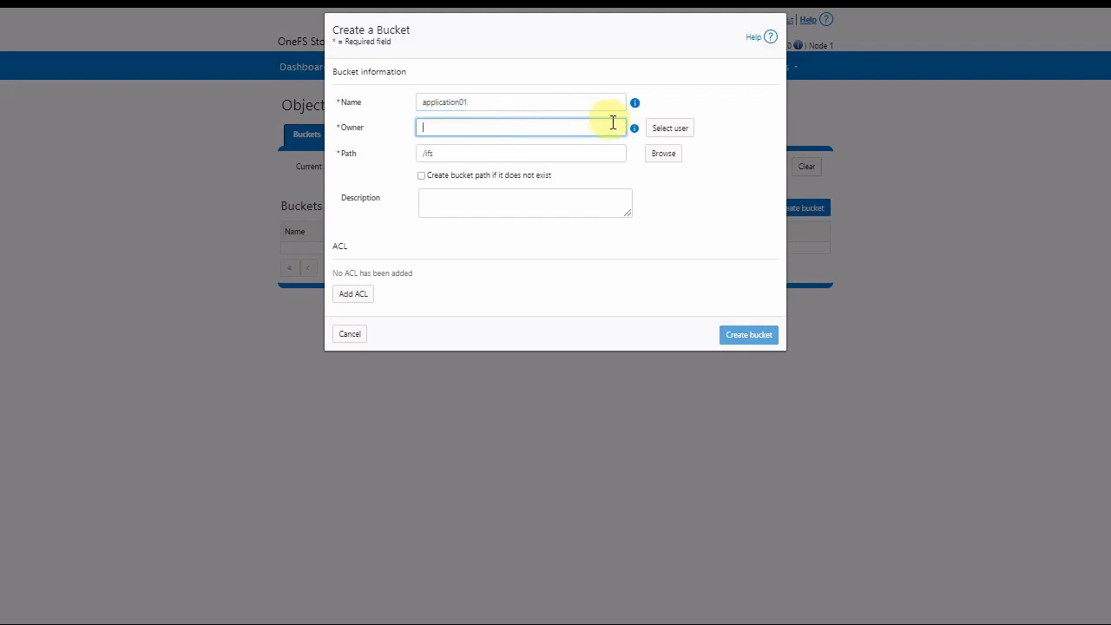
left_click(682, 127)
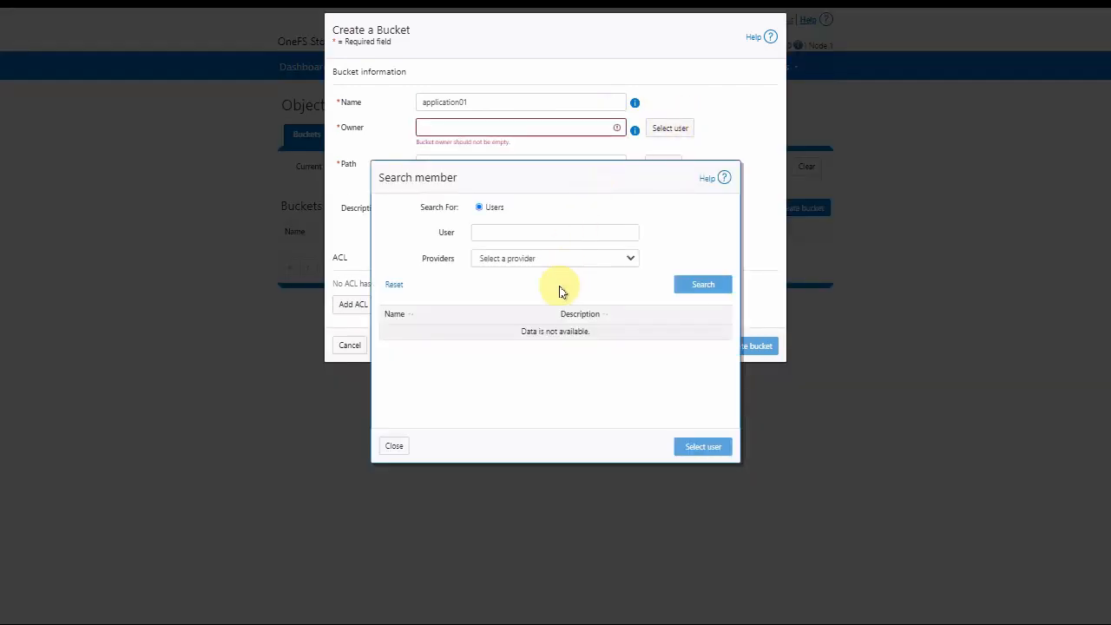
left_click(552, 257)
left_click(521, 297)
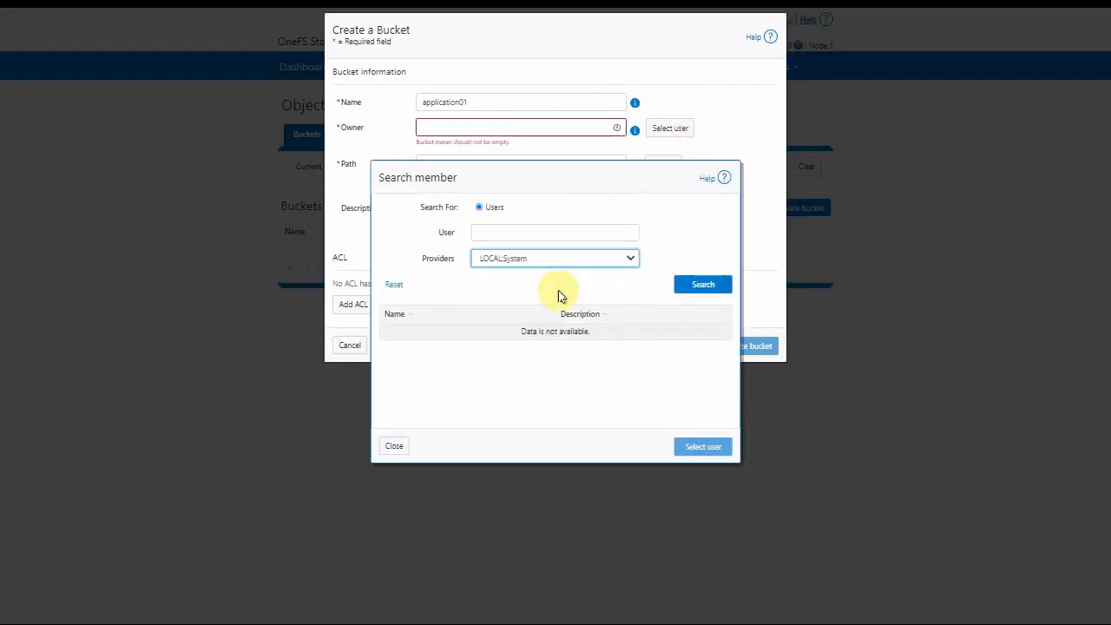
left_click(702, 285)
left_click(446, 349)
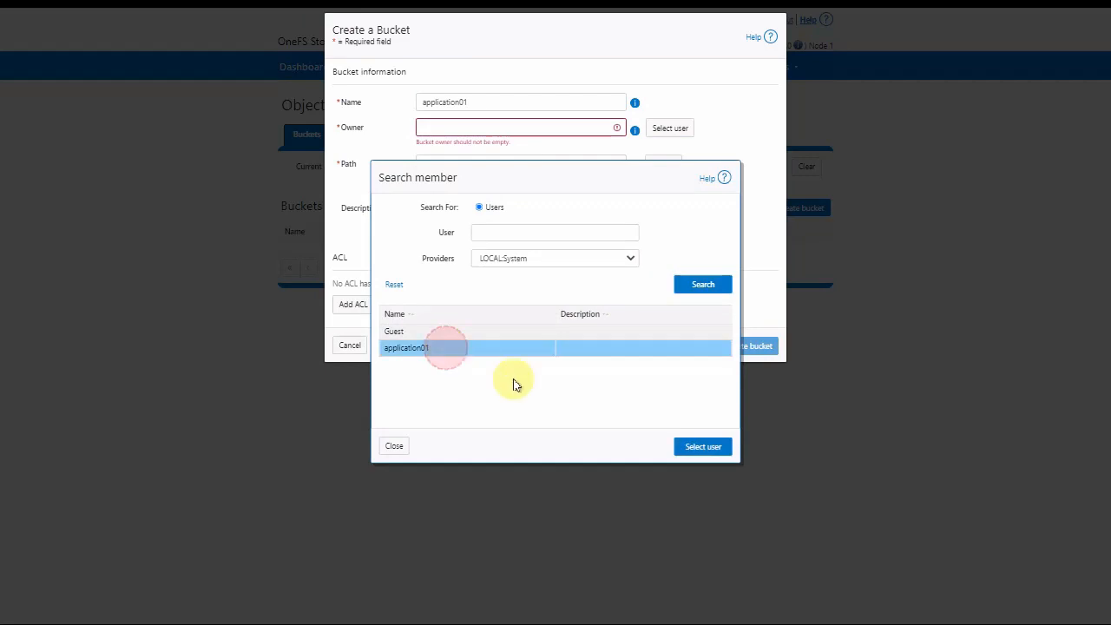
left_click(694, 446)
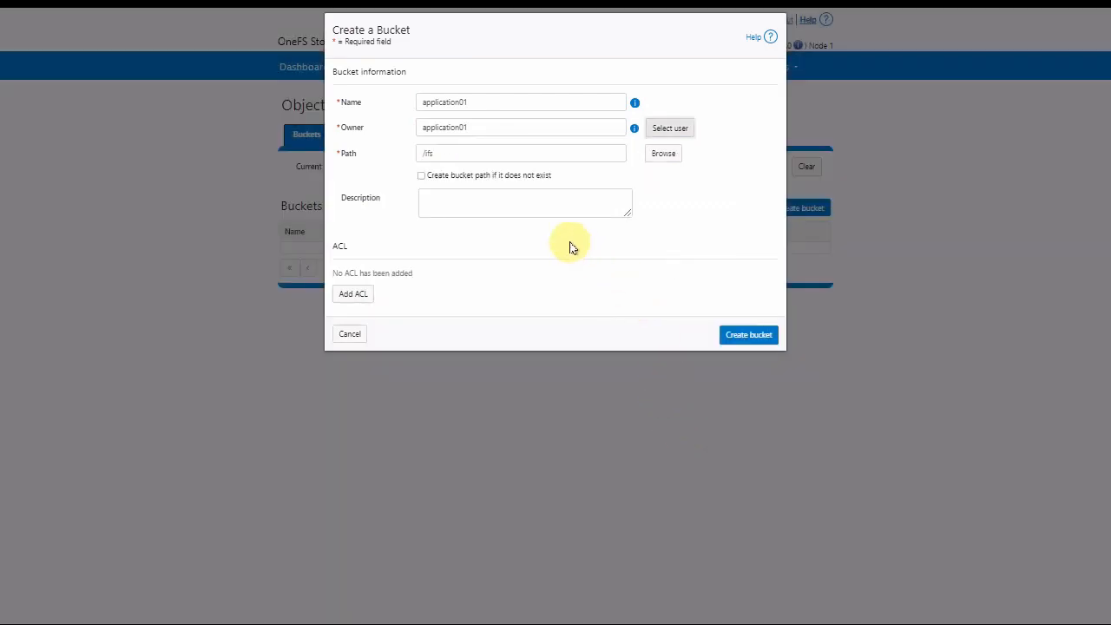
- Set the bucket path to /ifs/data/s3data/application01
left_click(663, 153)
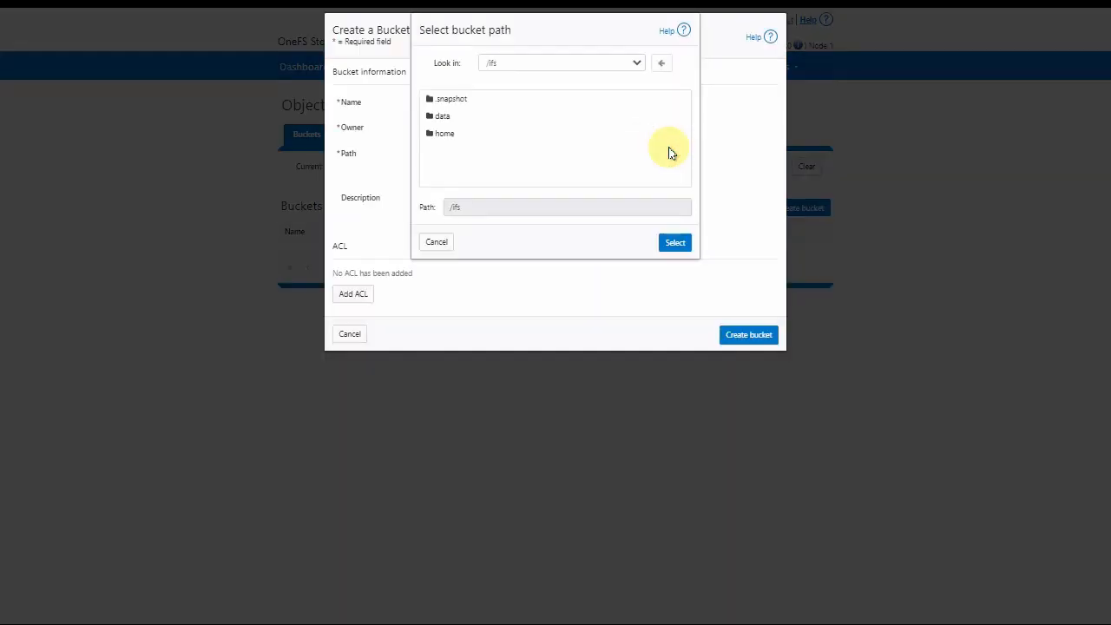
double_click(447, 116)
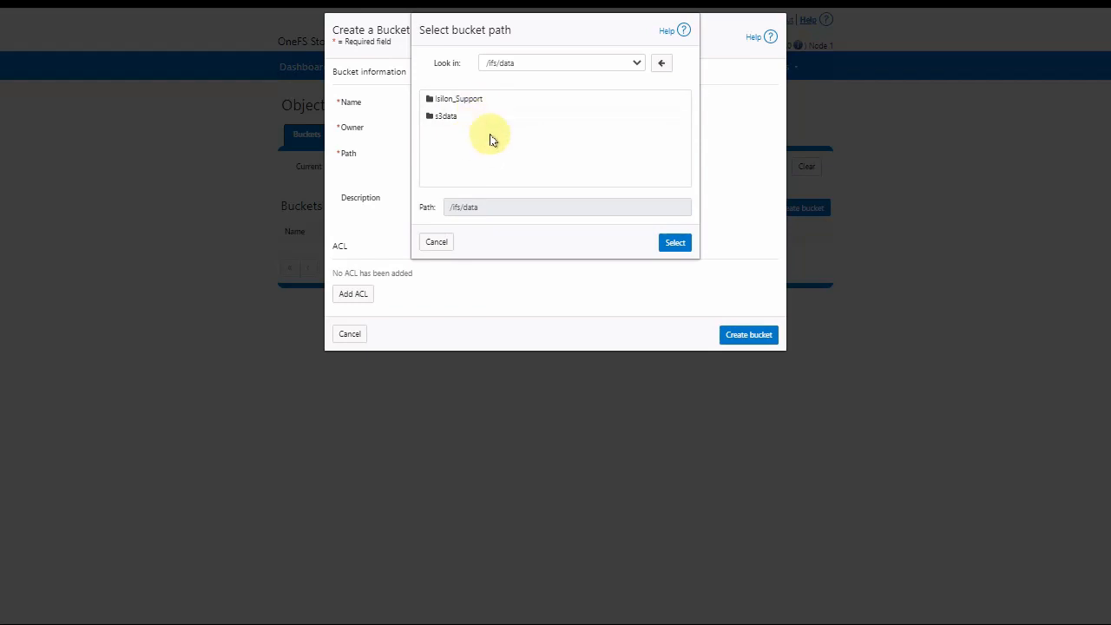
double_click(451, 116)
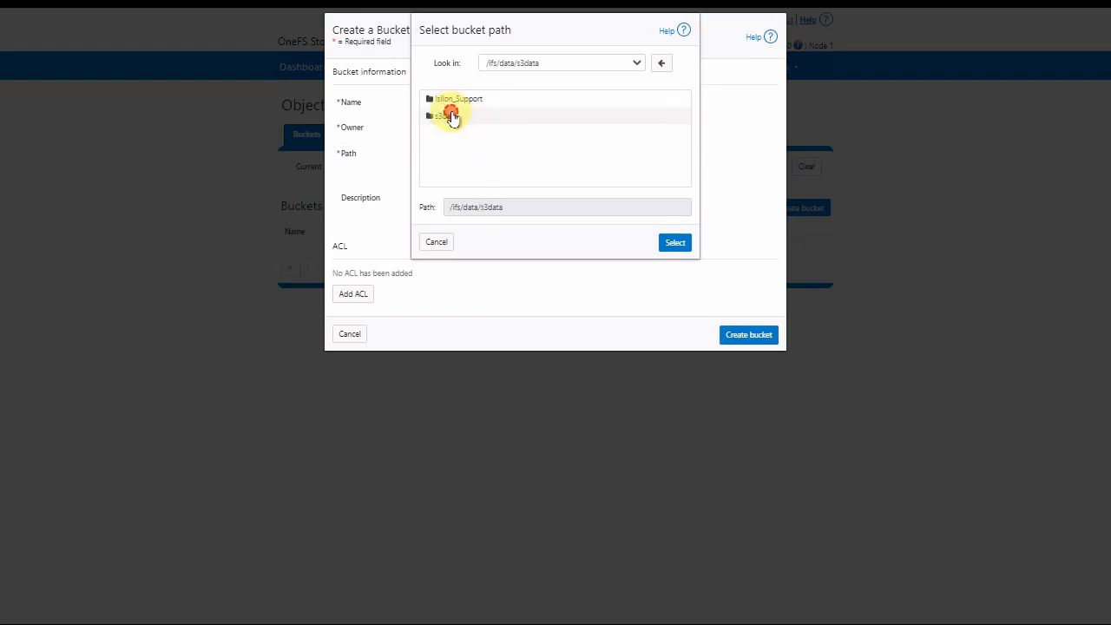
left_click(467, 101)
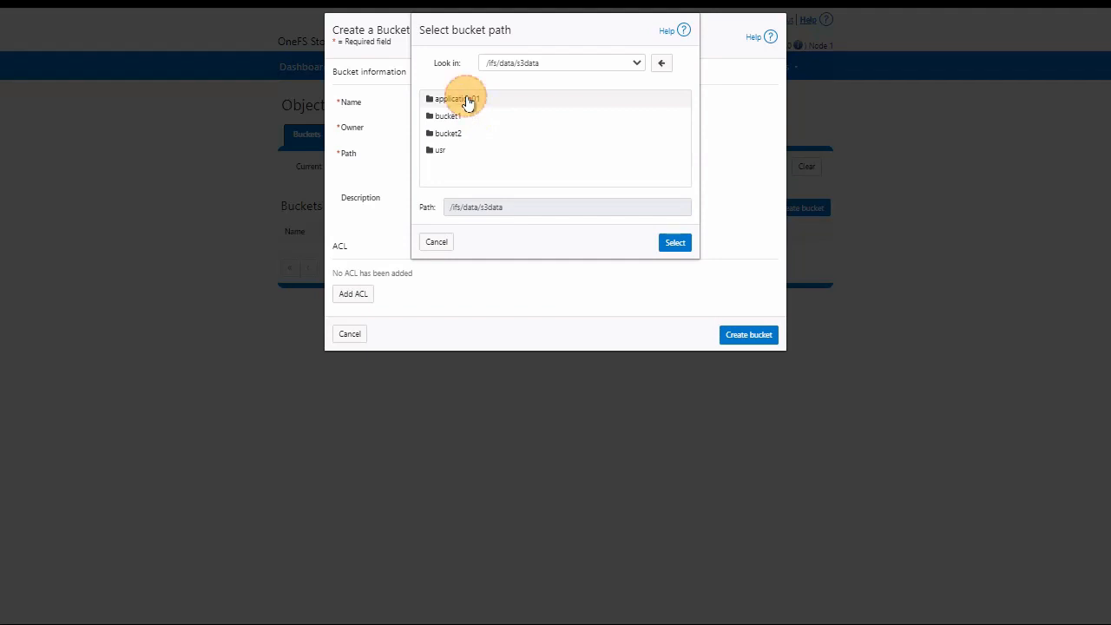
double_click(467, 101)
left_click(677, 244)
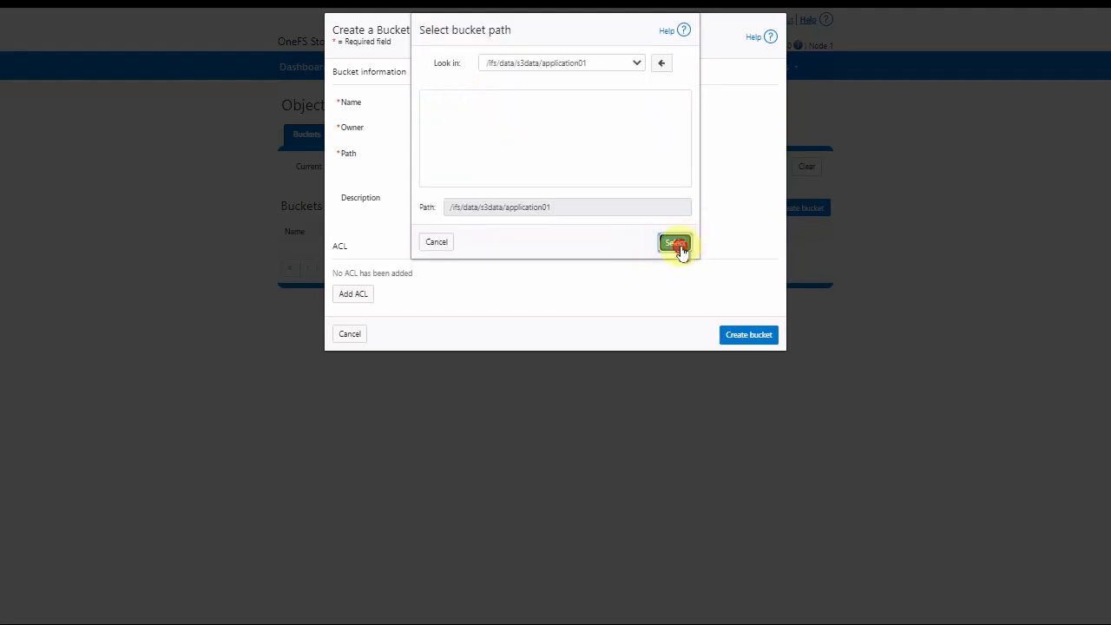
left_click_drag(549, 154, 387, 166)
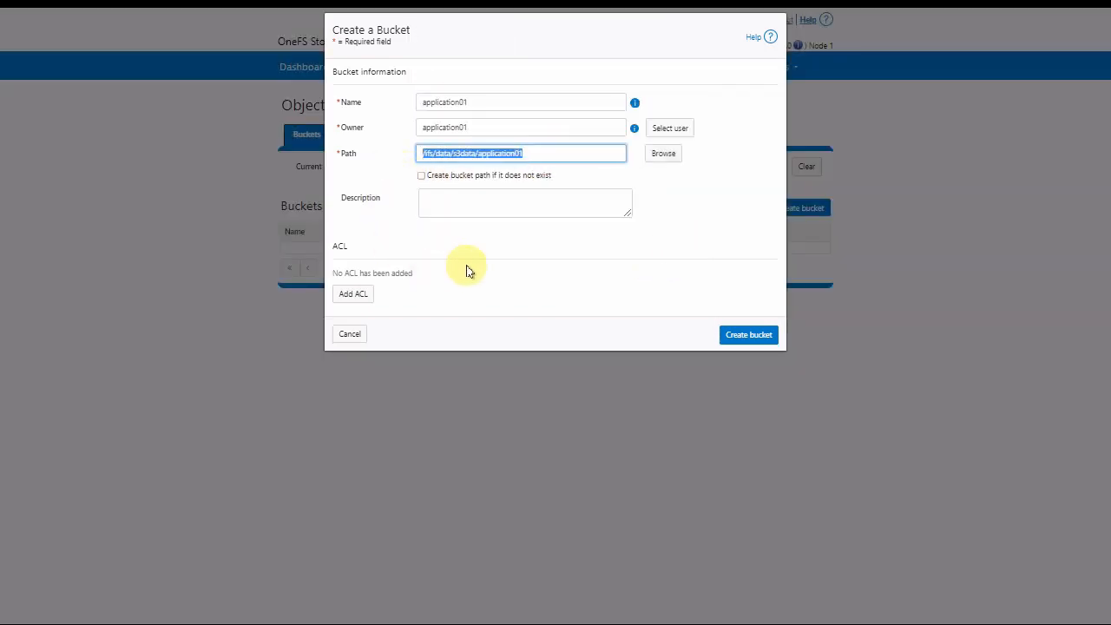
left_click(657, 241)
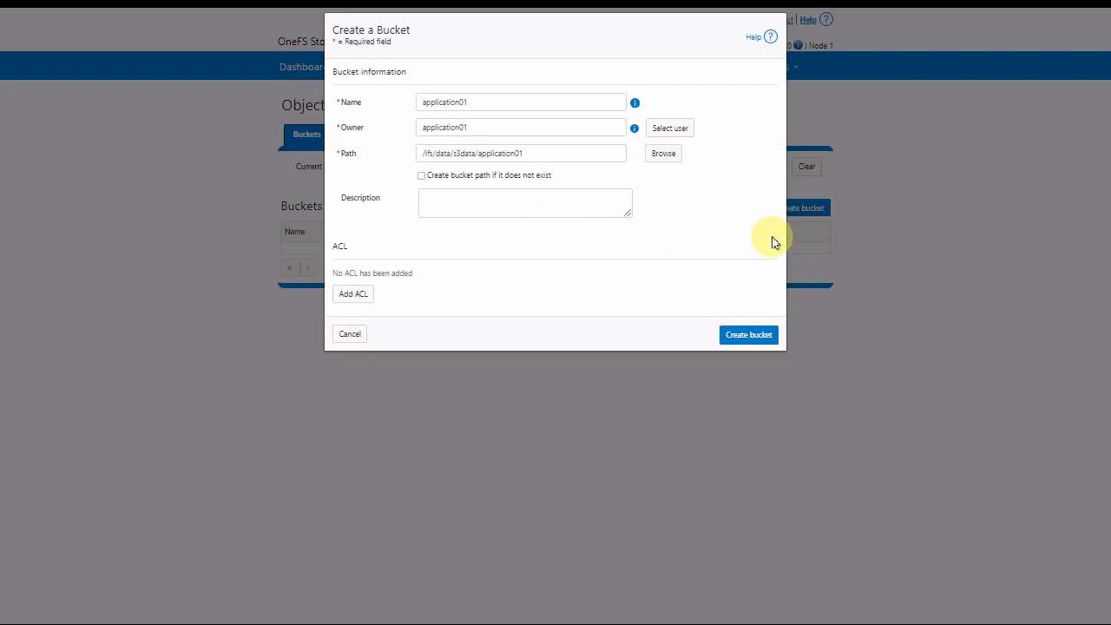
- Add an ACL entry for a domain user from PRIMARY:delludslabnj.net
left_click(354, 295)
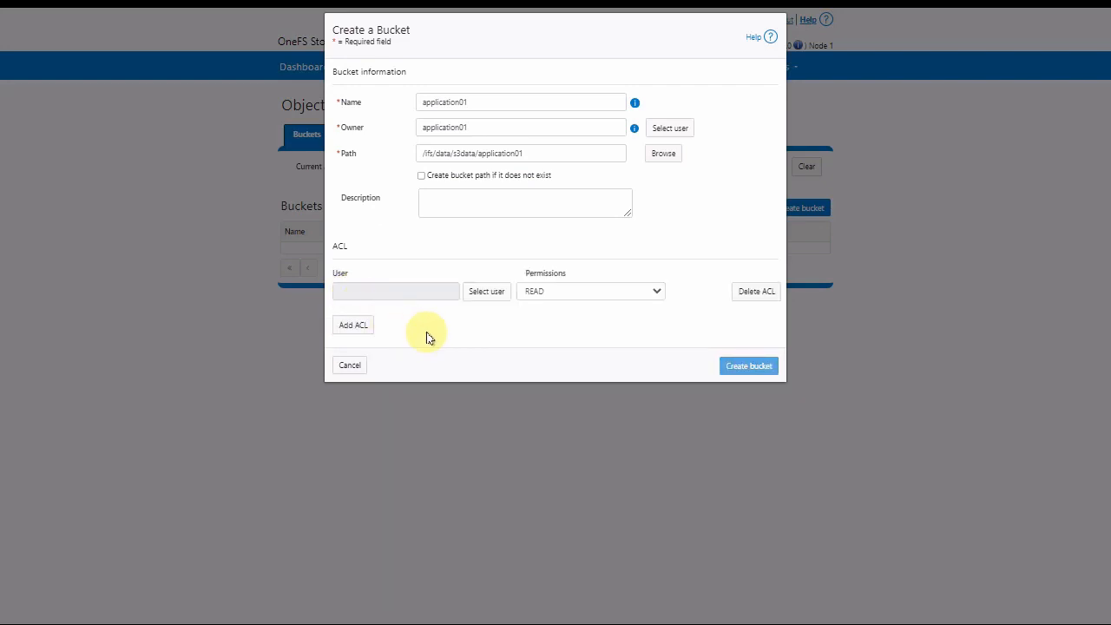
left_click(484, 295)
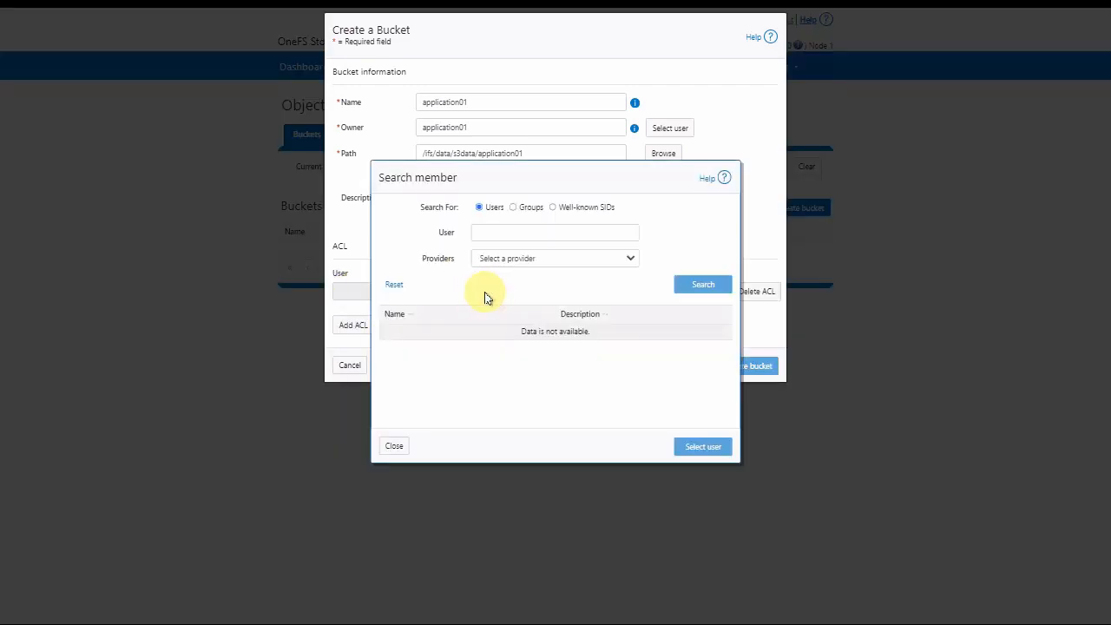
left_click(546, 257)
left_click(532, 286)
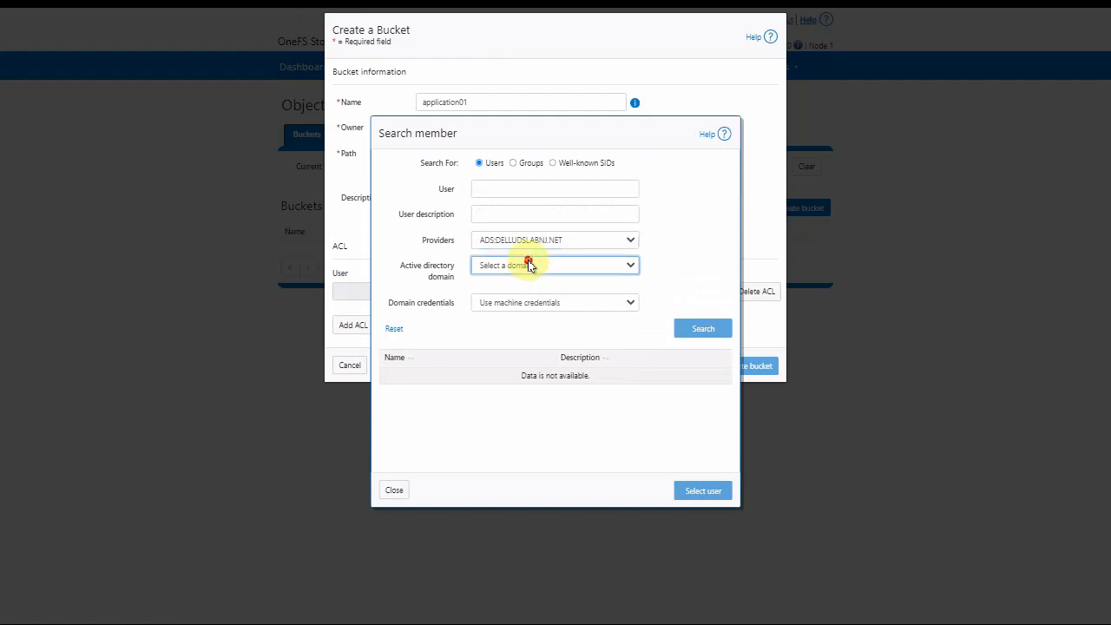
left_click(529, 263)
left_click(531, 291)
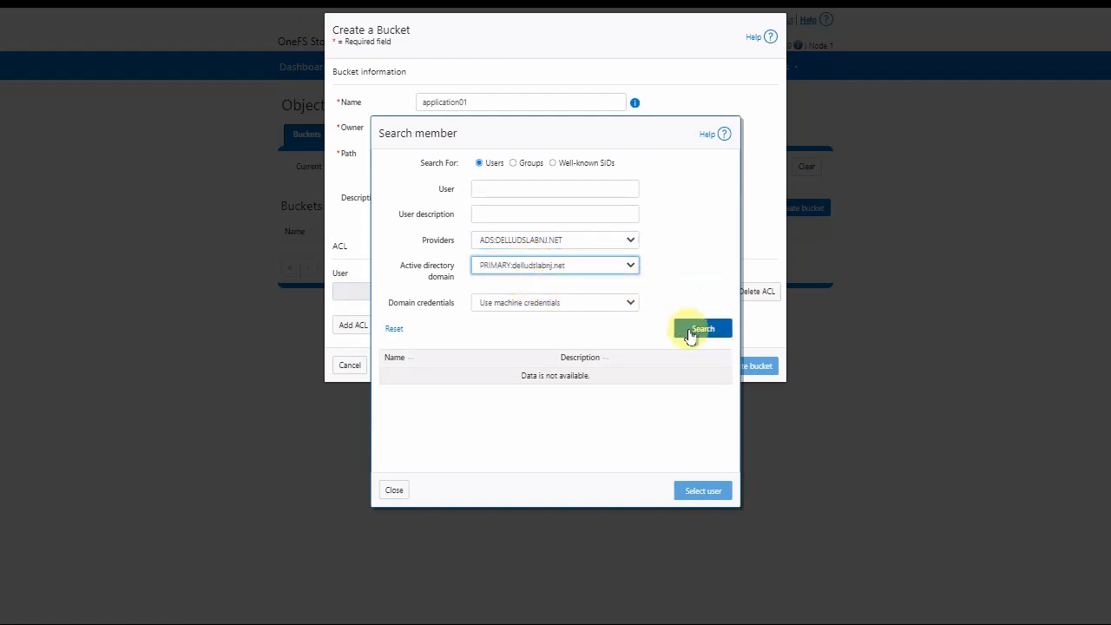
left_click(686, 330)
left_click(436, 440)
left_click(703, 491)
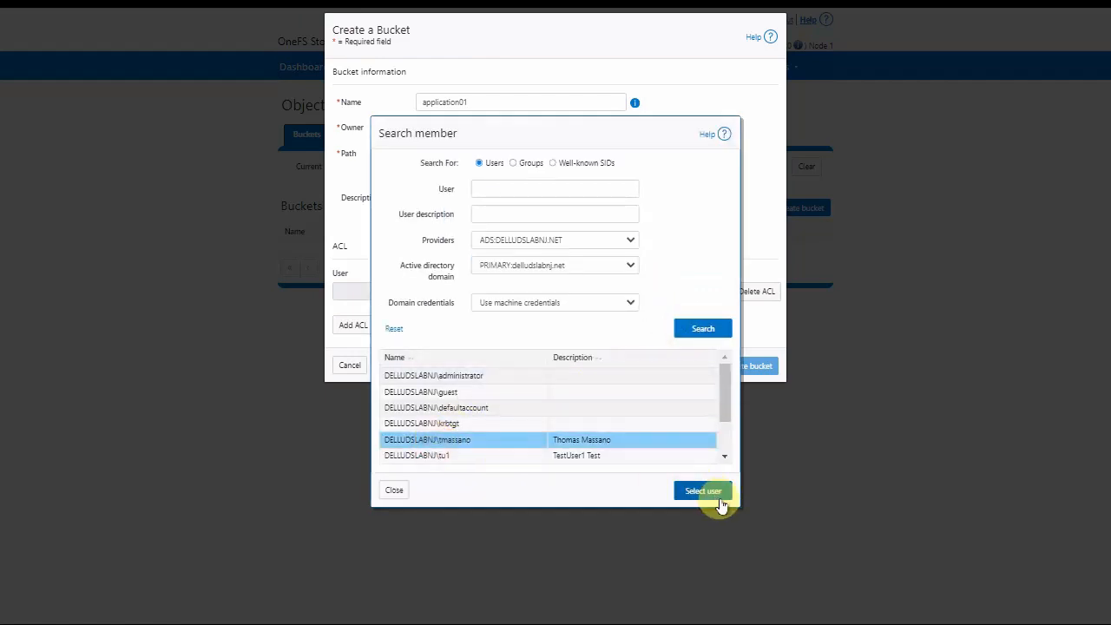
- Give that user FULL_CONTROL and create the application01 bucket
left_click(657, 291)
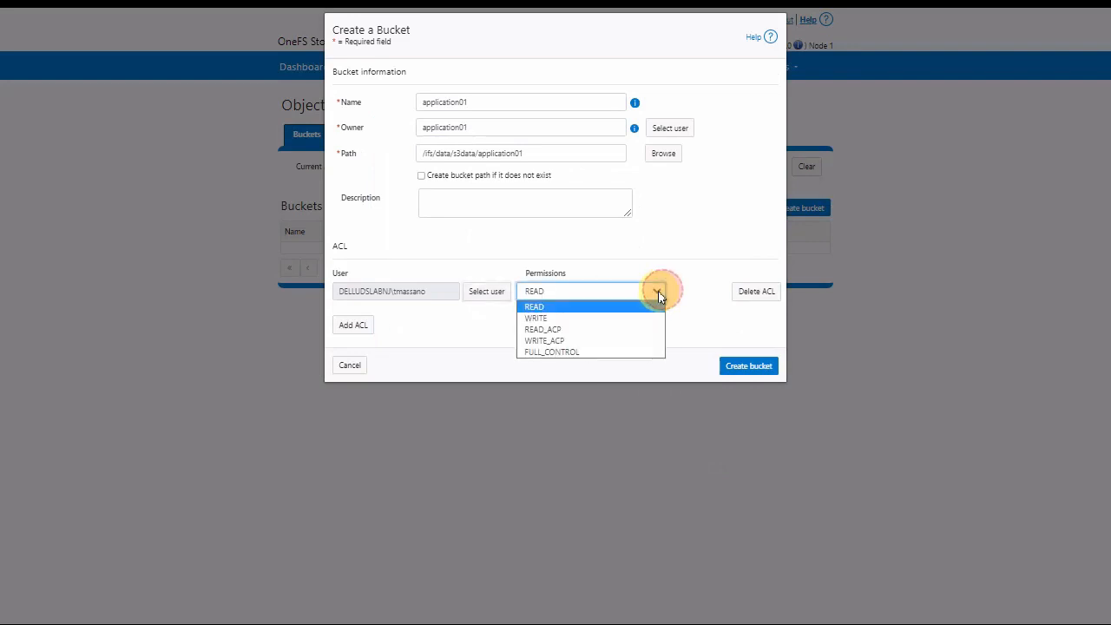
left_click(587, 352)
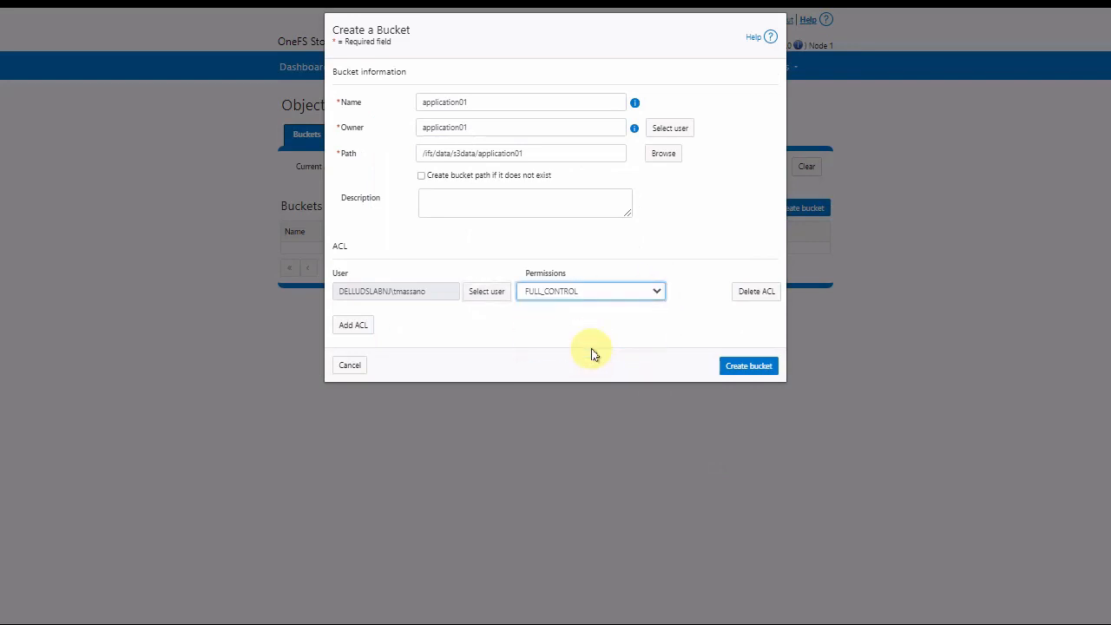
left_click(757, 371)
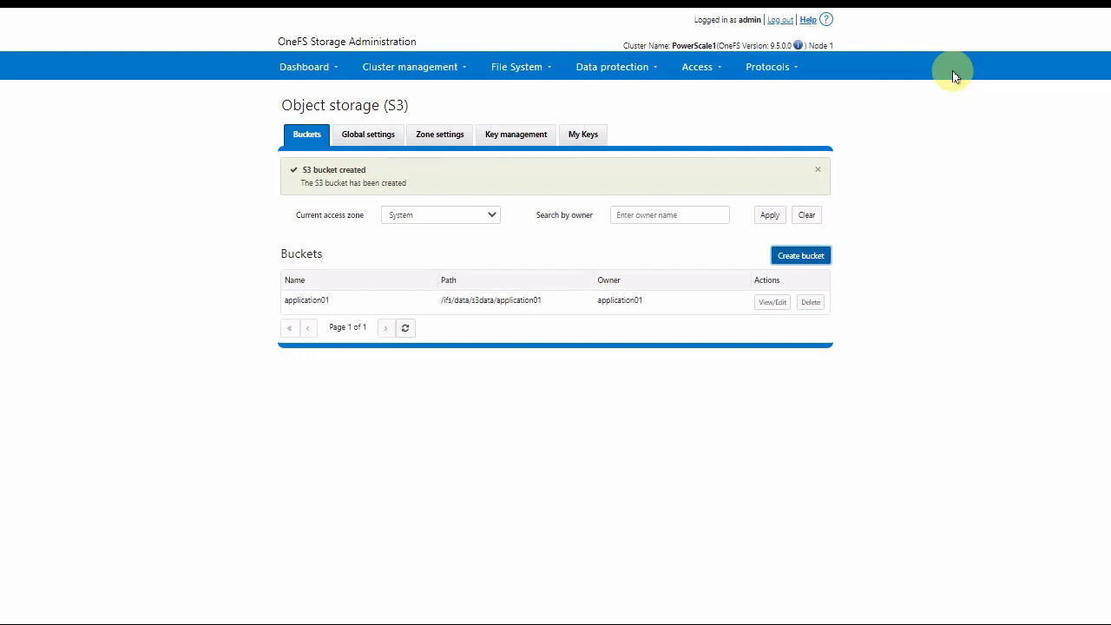
- After confirming application01 is listed, switch to the s3data folder in File Explorer
key("alt+Tab")
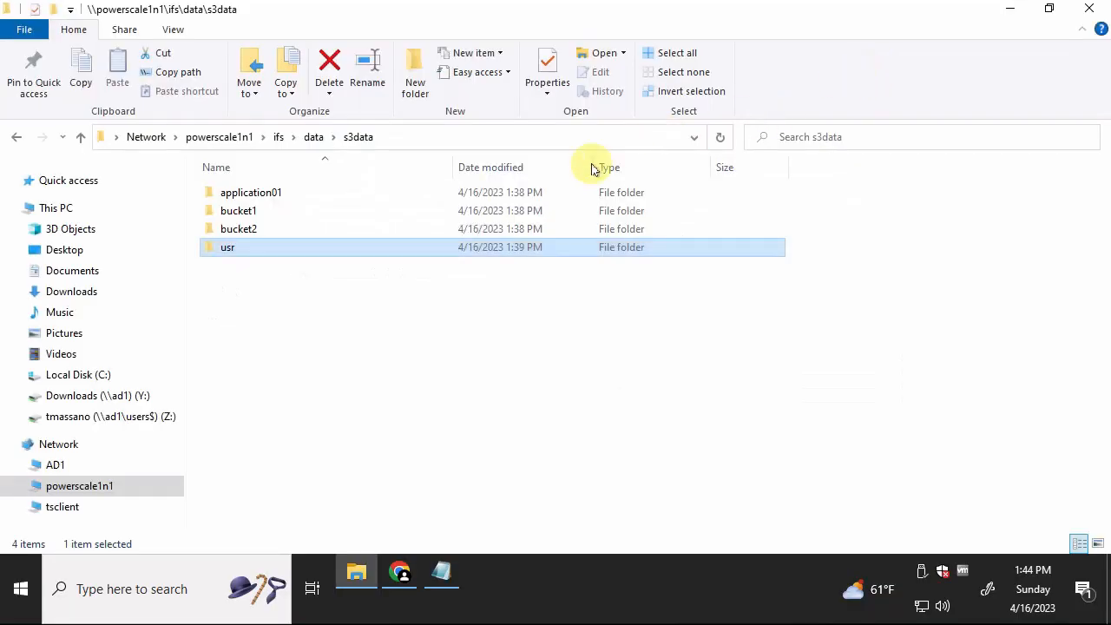
- Show the application01 folder's Properties on the Security tab, listing Domain Admins with Full control
left_click(259, 192)
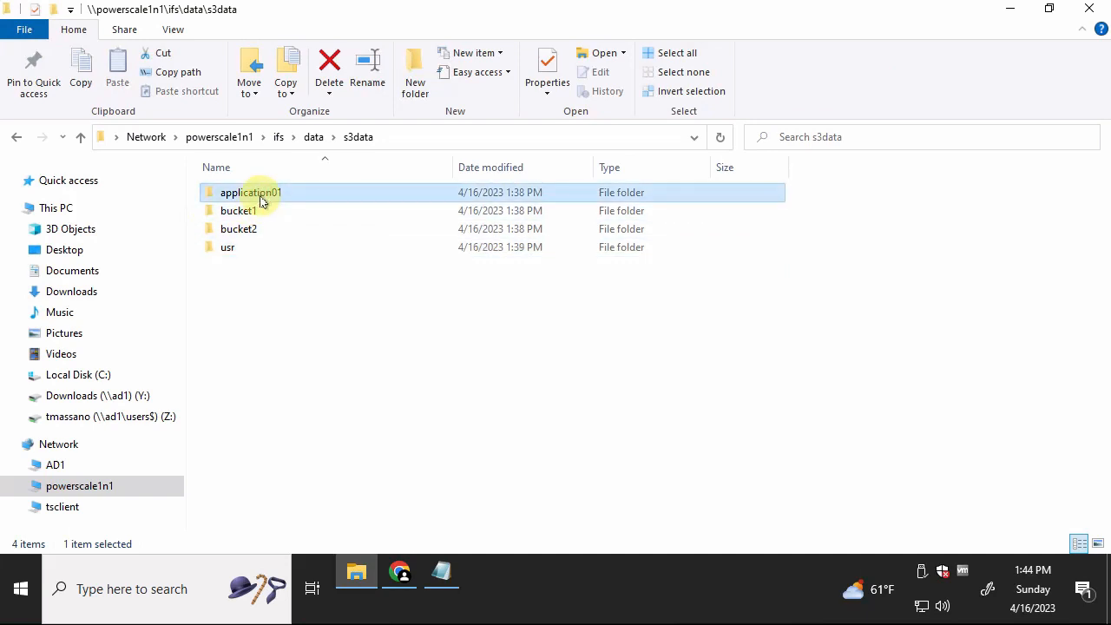
right_click(235, 193)
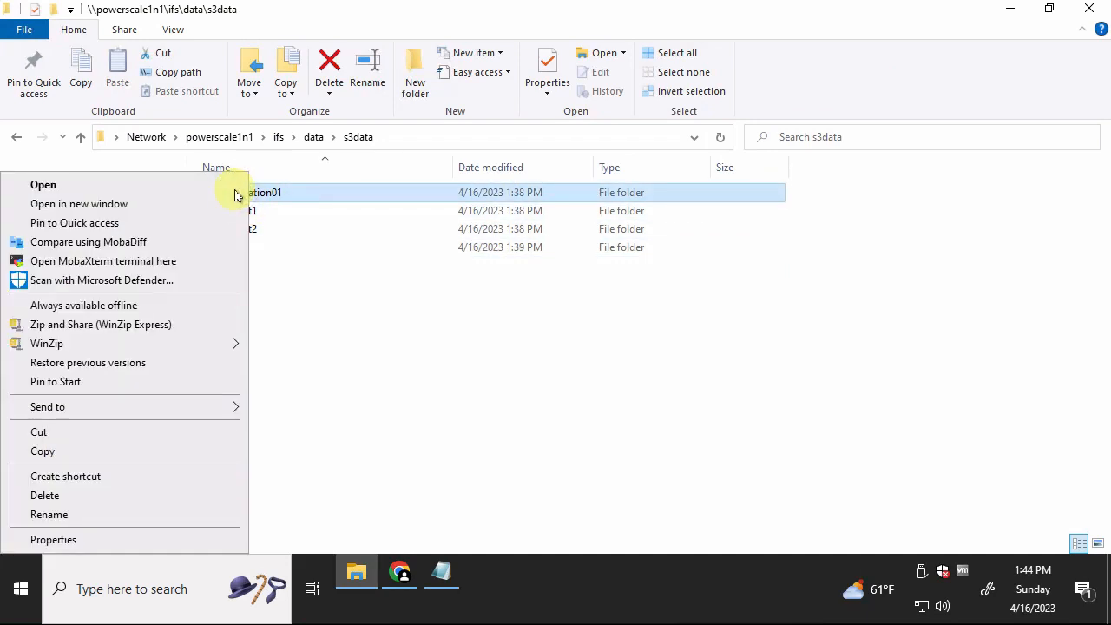
left_click(90, 539)
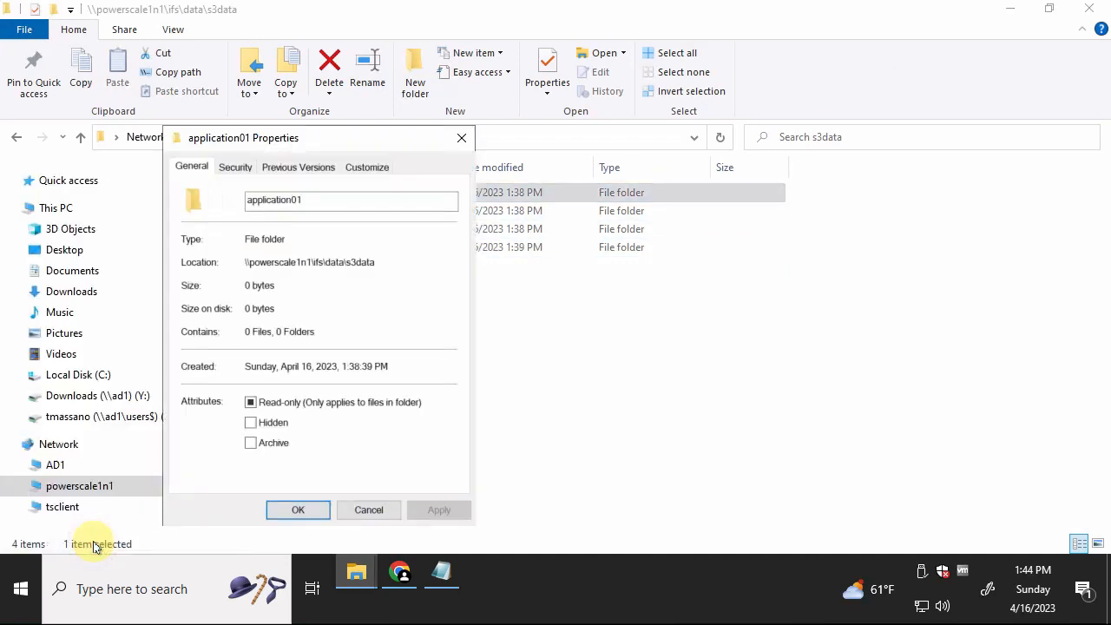
left_click(234, 167)
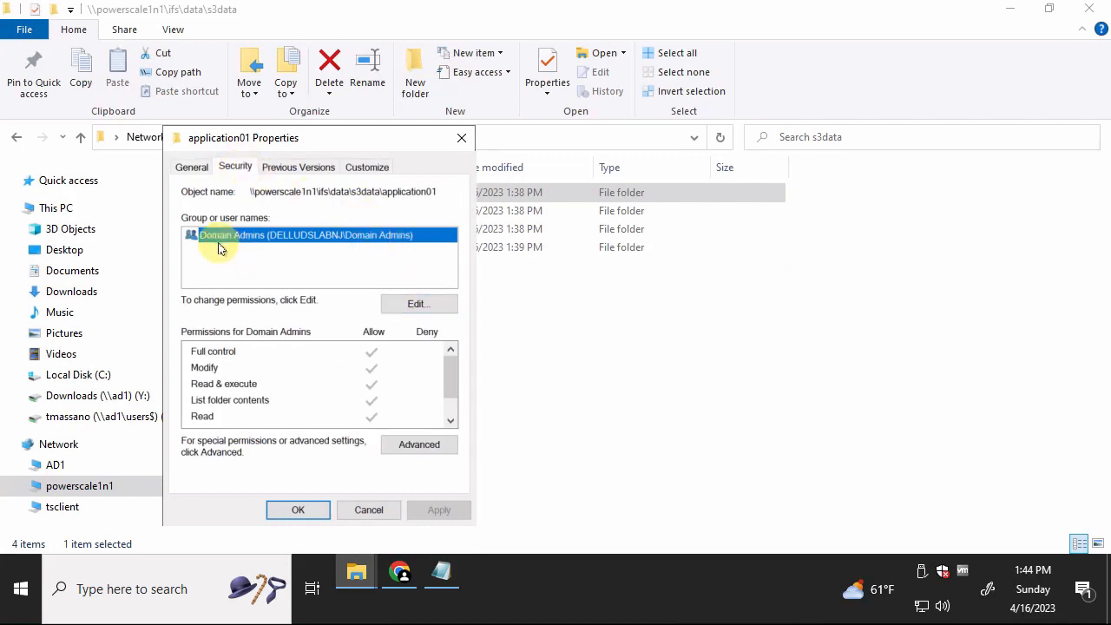
left_click_drag(344, 143, 579, 92)
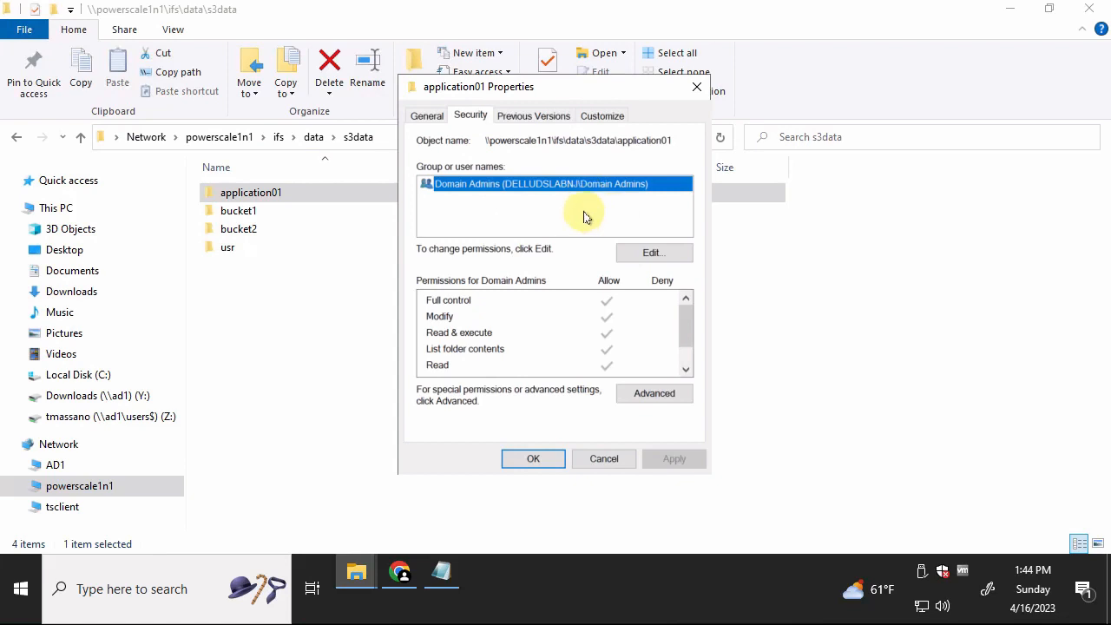
- Add the local powerscale1n1 account application01 to the folder's permissions with Full control allowed, and apply
left_click(651, 258)
left_click(615, 350)
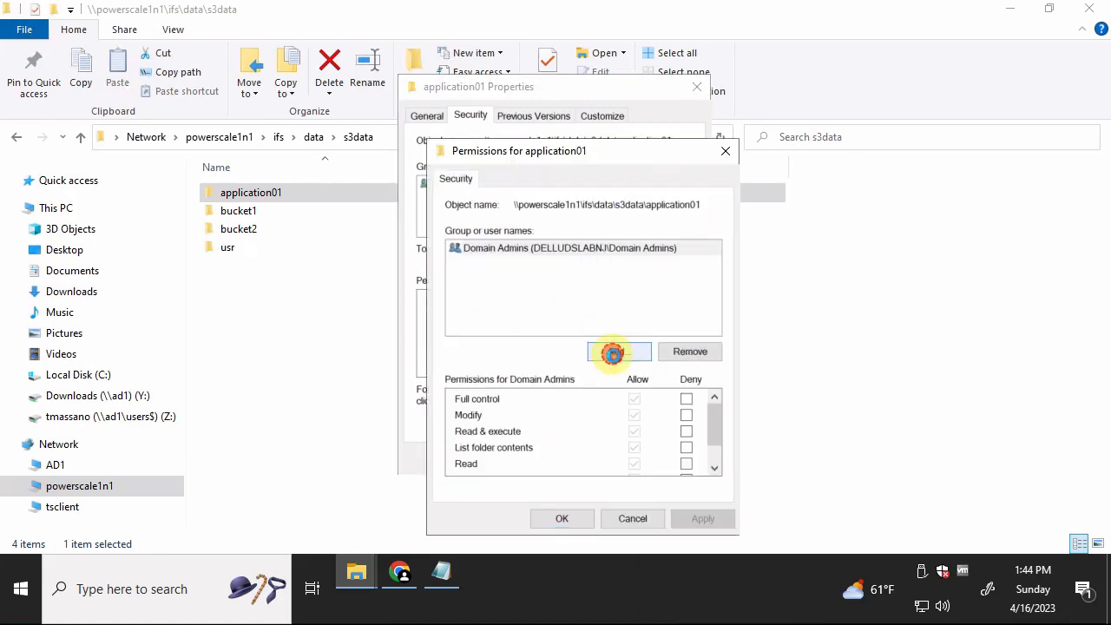
left_click(776, 265)
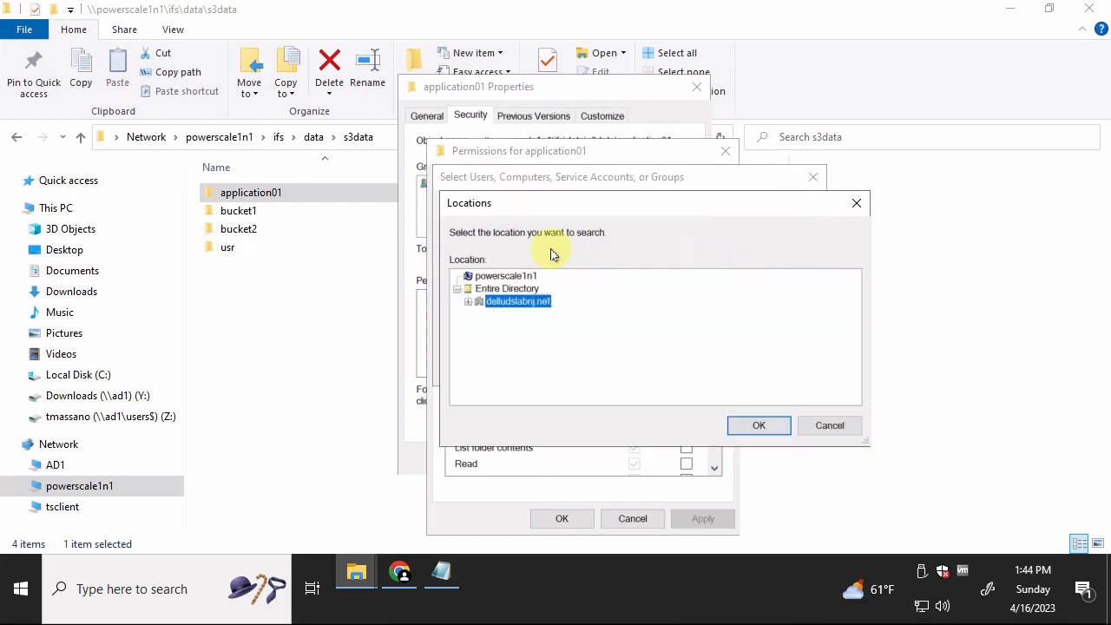
left_click(503, 276)
left_click(757, 425)
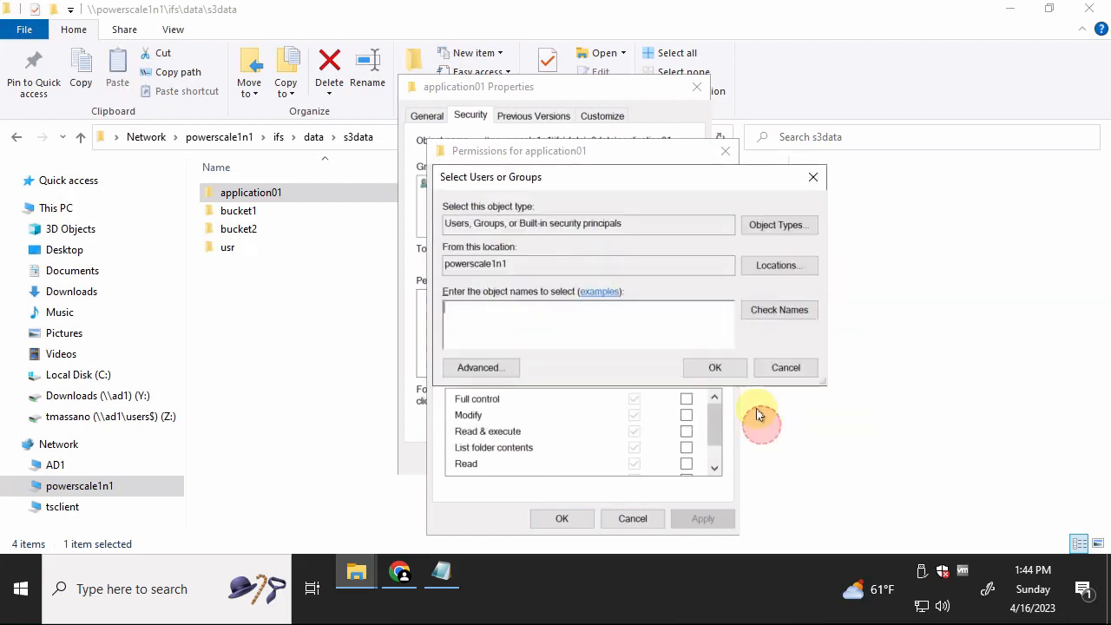
type("application01")
left_click(766, 310)
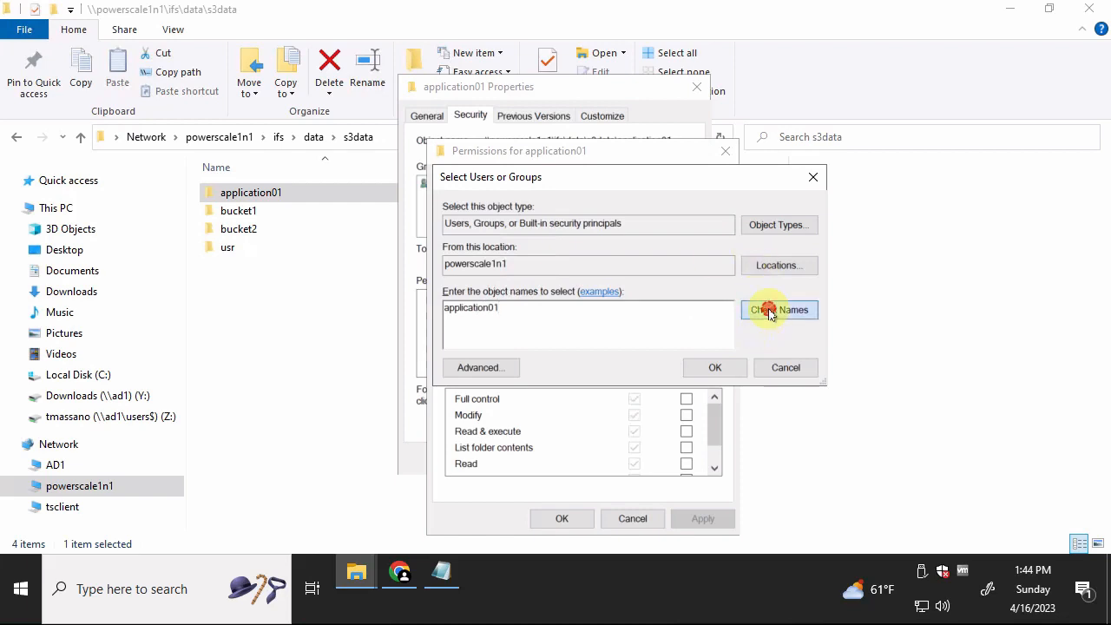
left_click(721, 367)
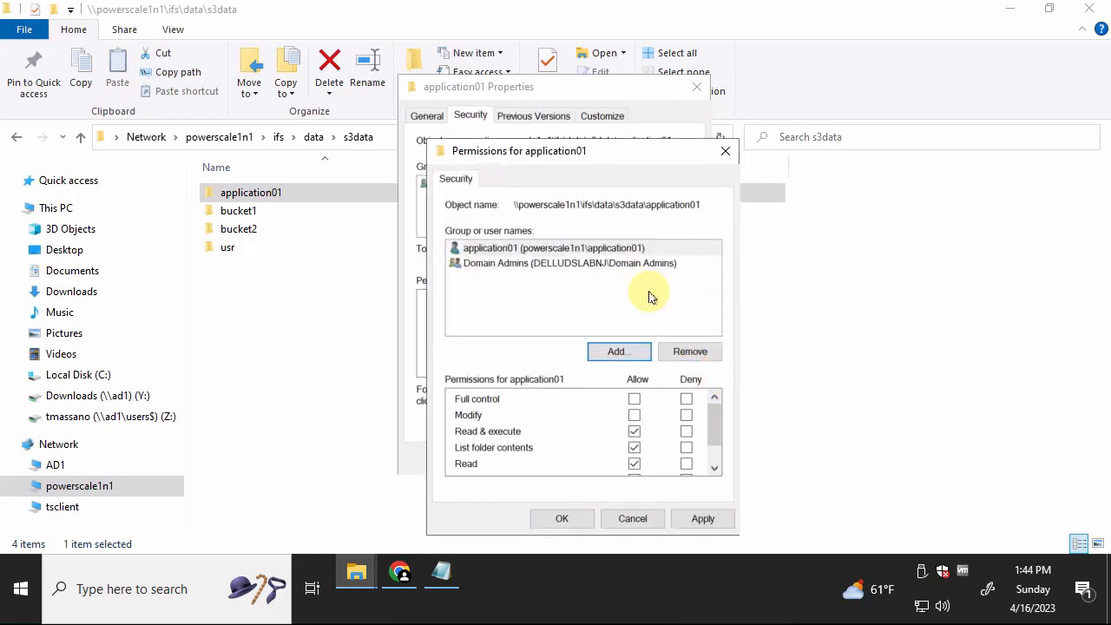
left_click(634, 398)
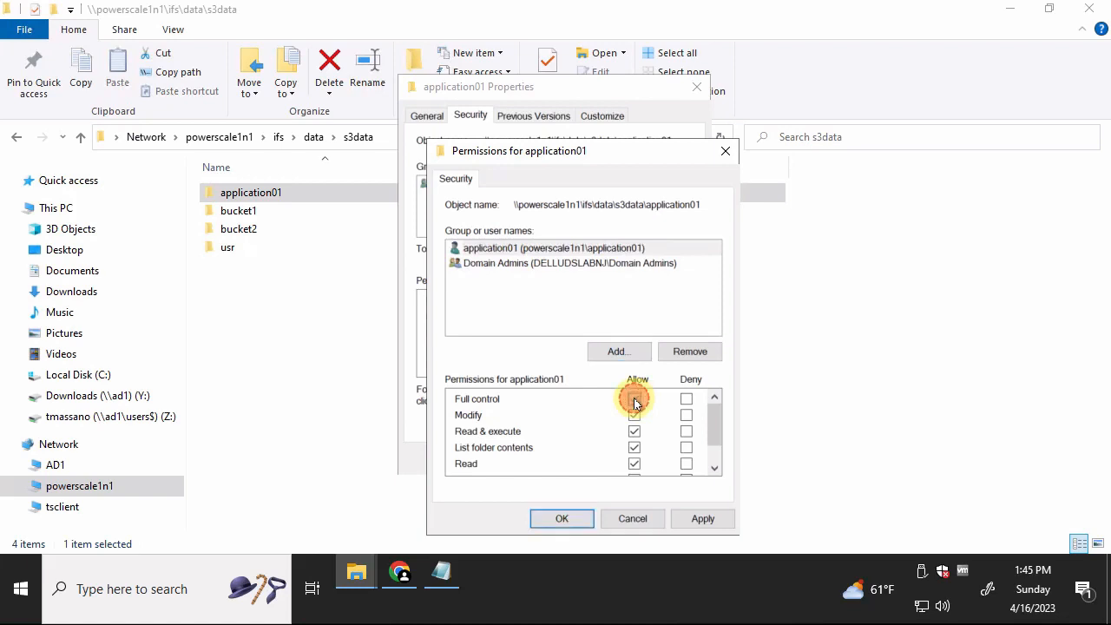
left_click(700, 524)
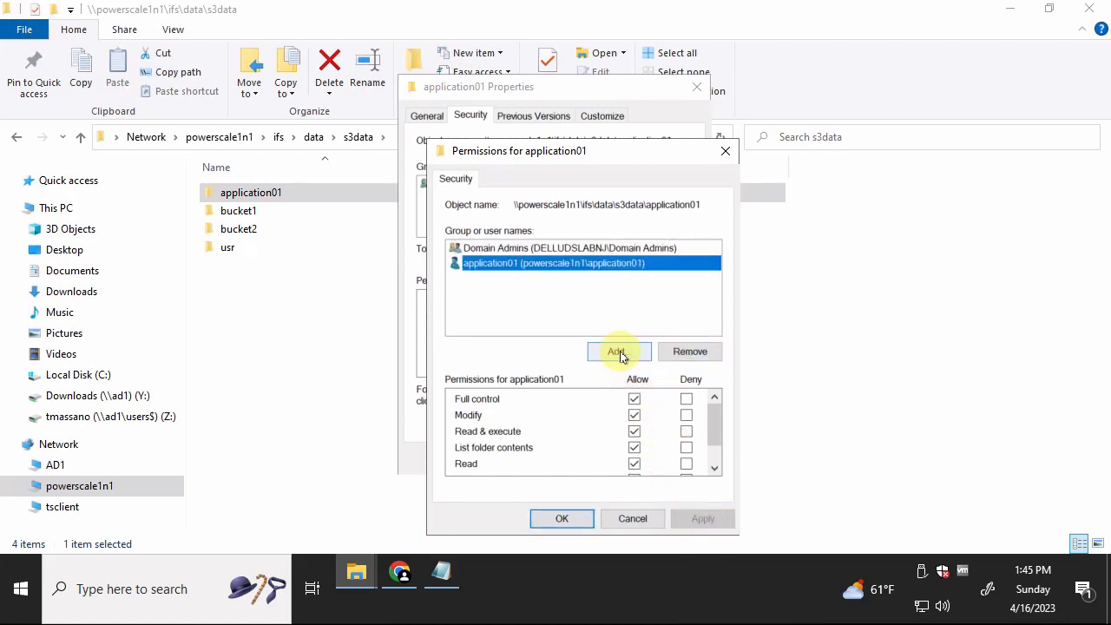
- Add the delludslabnj.net domain user with Full control allowed, apply, and confirm the permissions editor
left_click(618, 351)
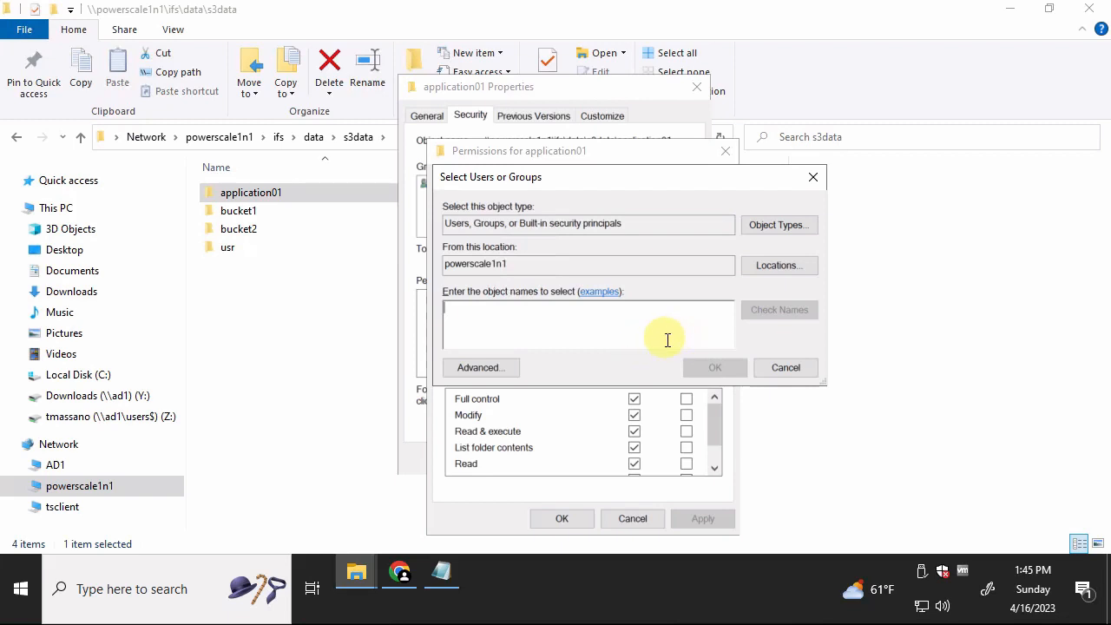
left_click(785, 265)
left_click(493, 288)
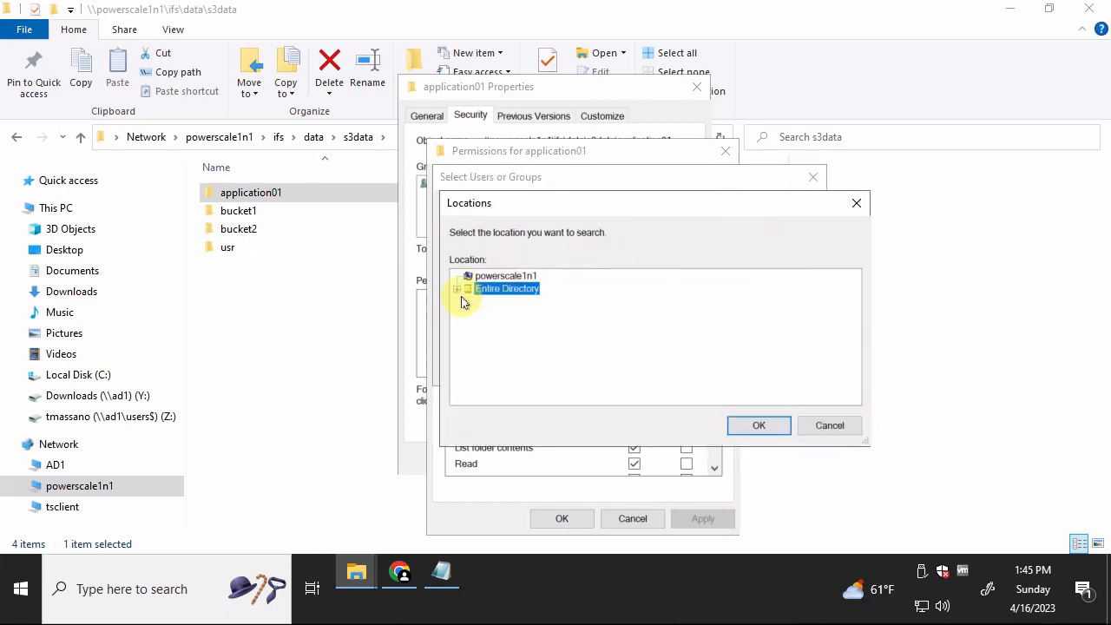
left_click(456, 288)
left_click(485, 302)
left_click(748, 423)
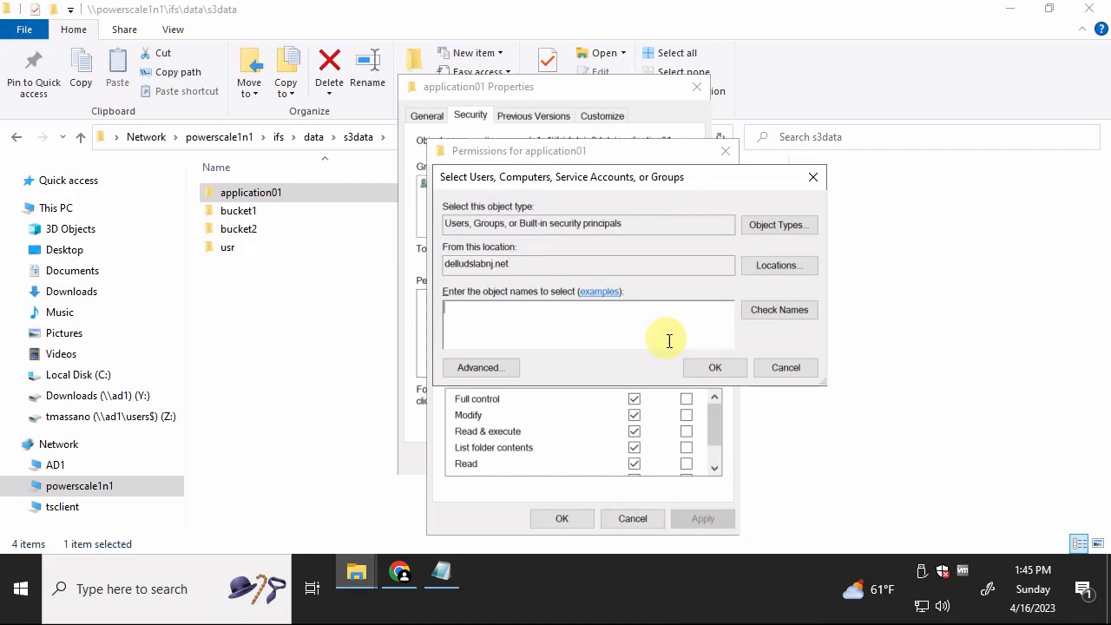
left_click(785, 310)
left_click(715, 367)
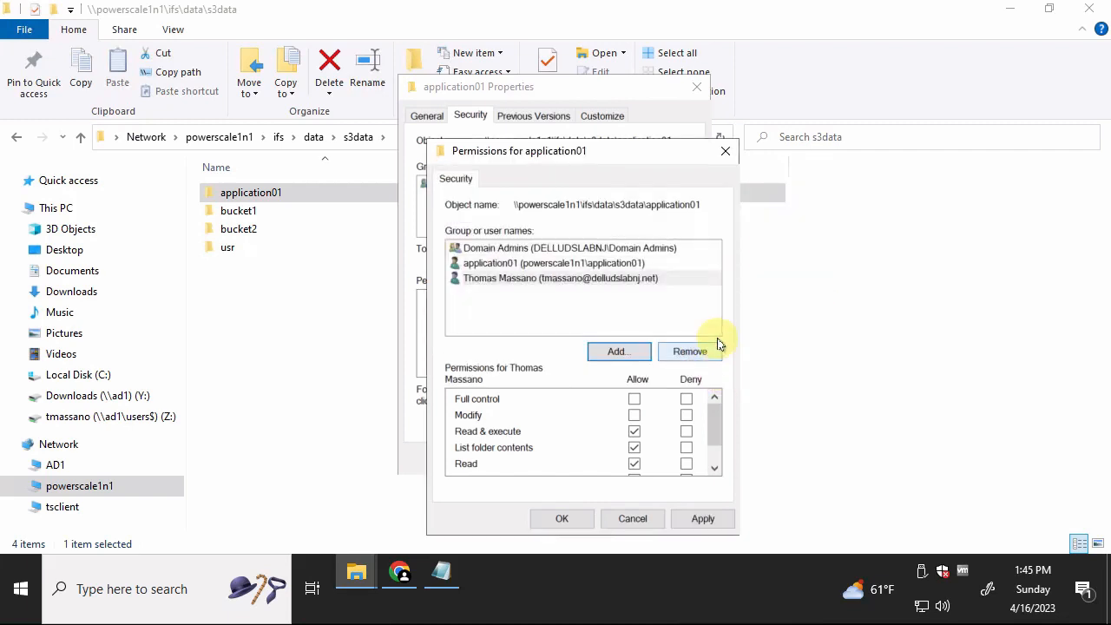
left_click(634, 399)
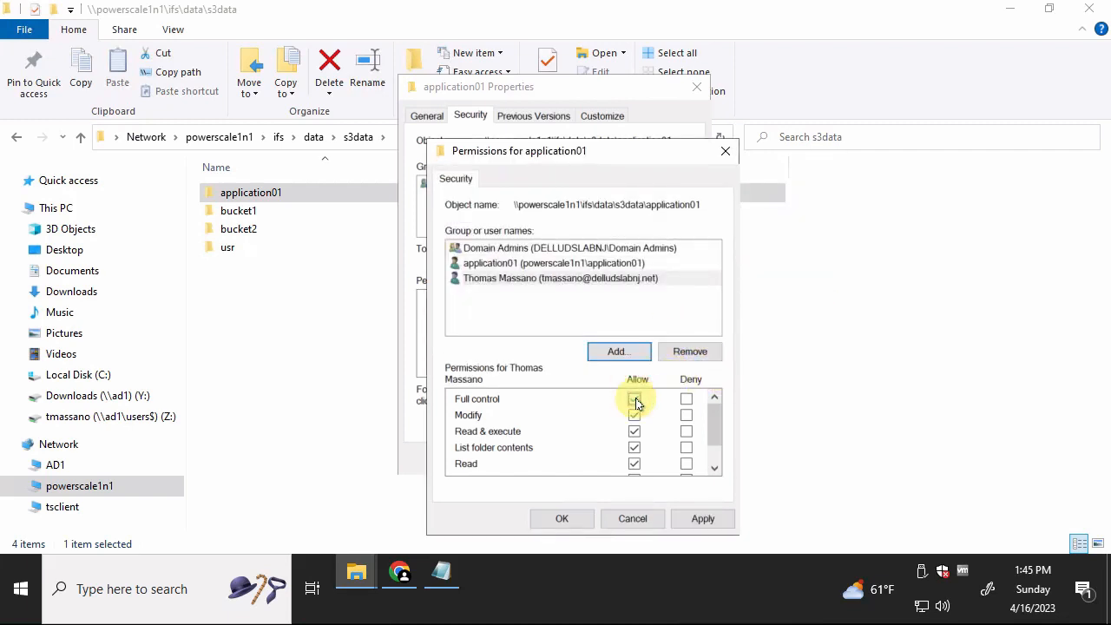
left_click(703, 518)
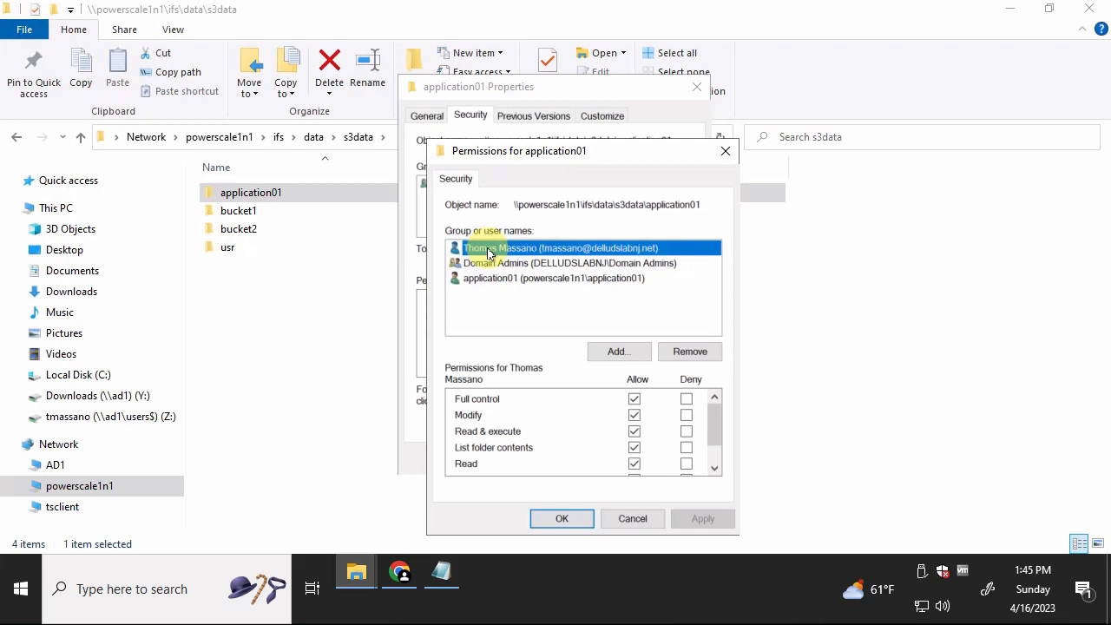
left_click(562, 519)
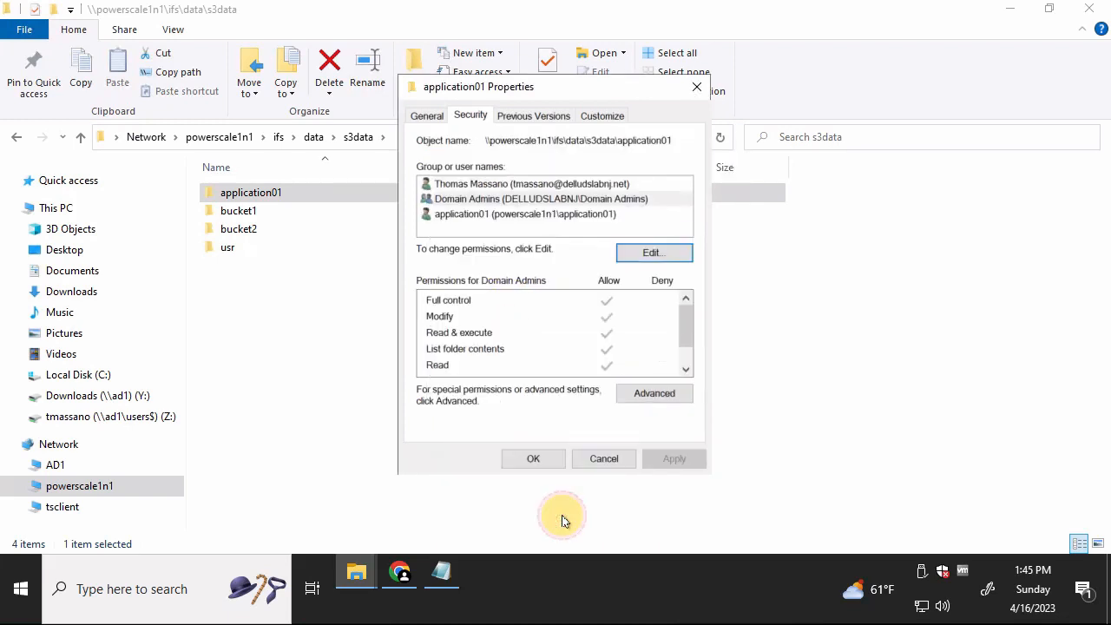
- Check the Full control entries in Advanced security settings, then close it and the folder Properties
left_click(653, 395)
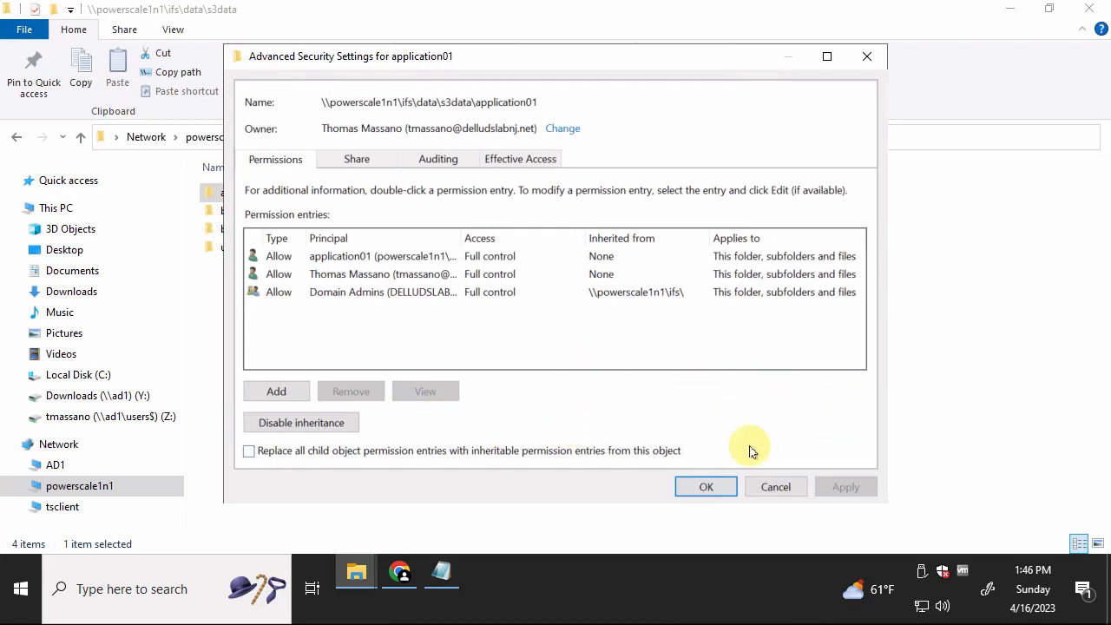
left_click(706, 488)
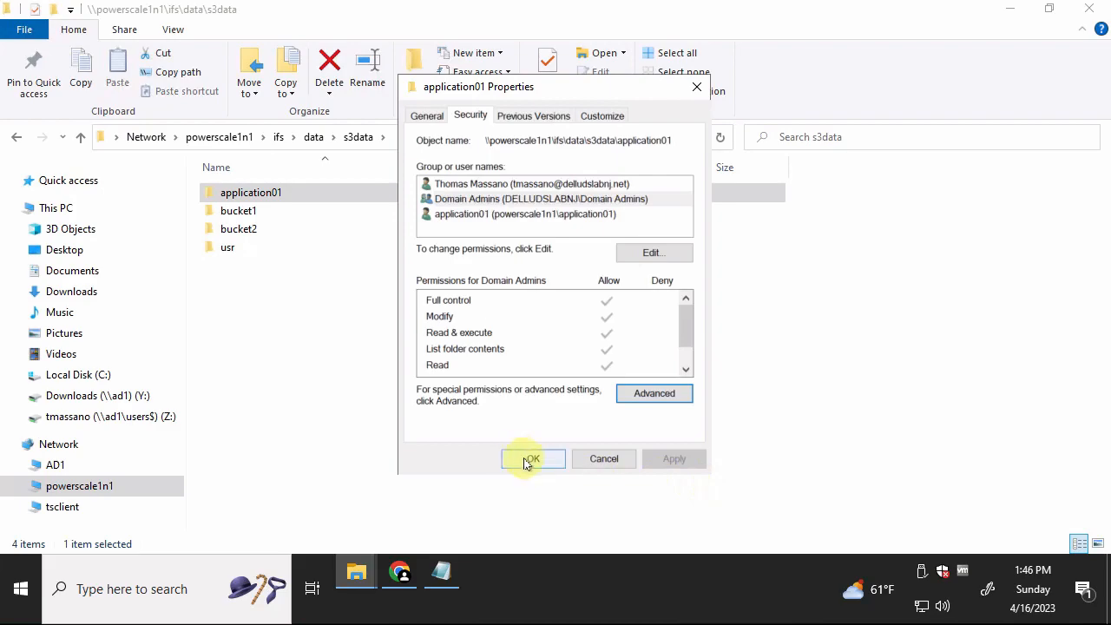
left_click(526, 460)
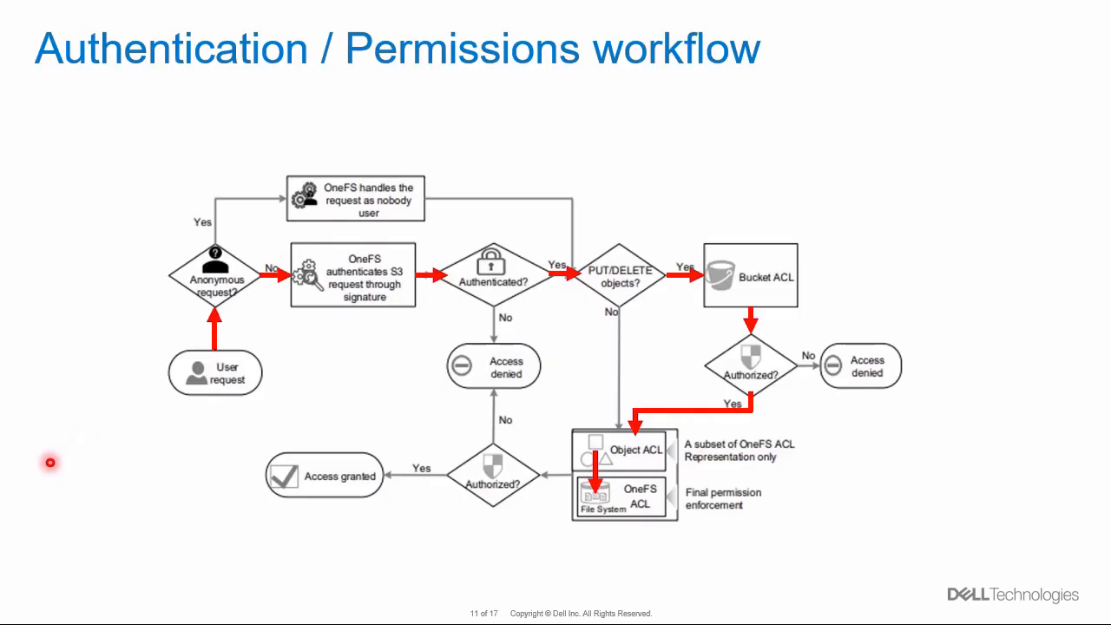